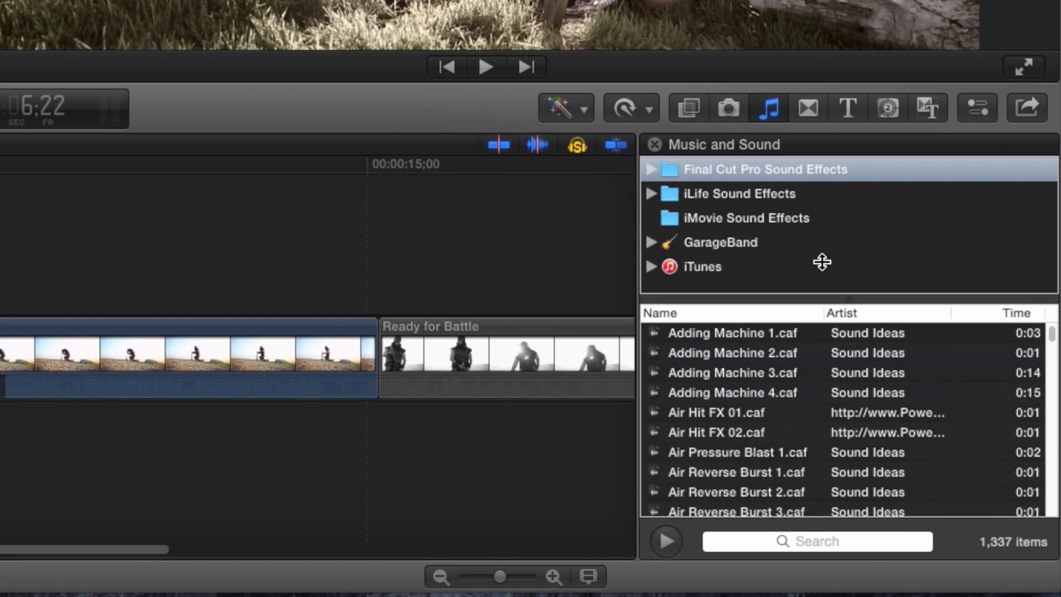
# - Open the Impacts & Crashes sound effects category and preview several of its sounds
pyautogui.click(802, 167)
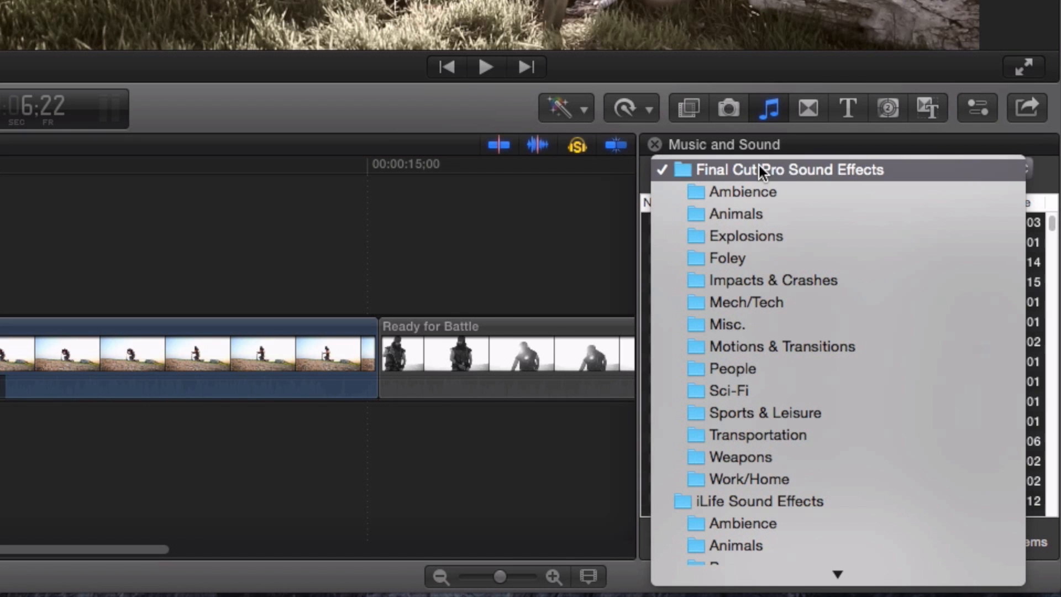
pyautogui.click(756, 279)
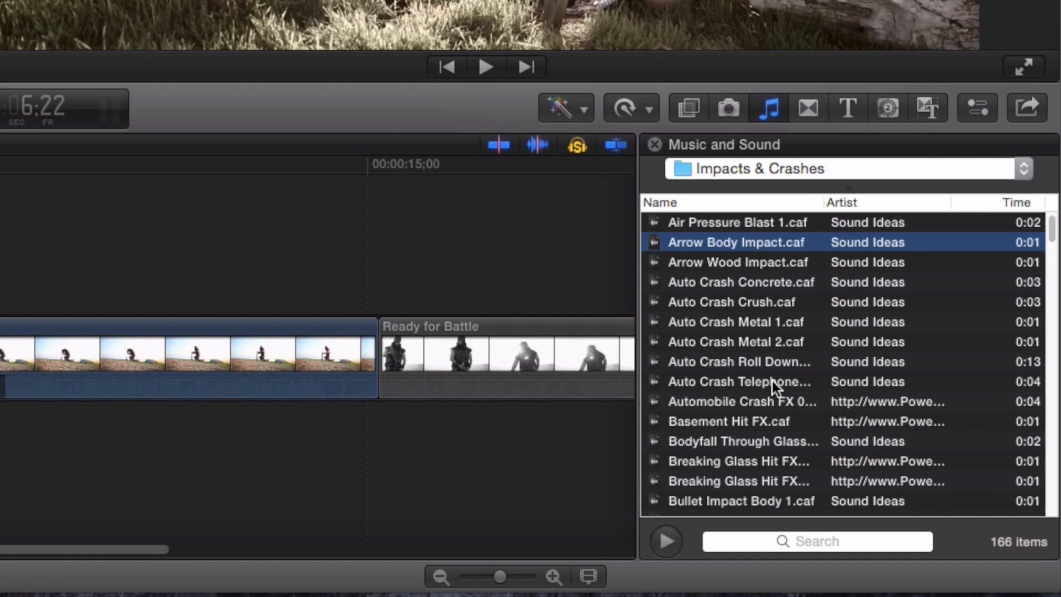
pyautogui.click(696, 263)
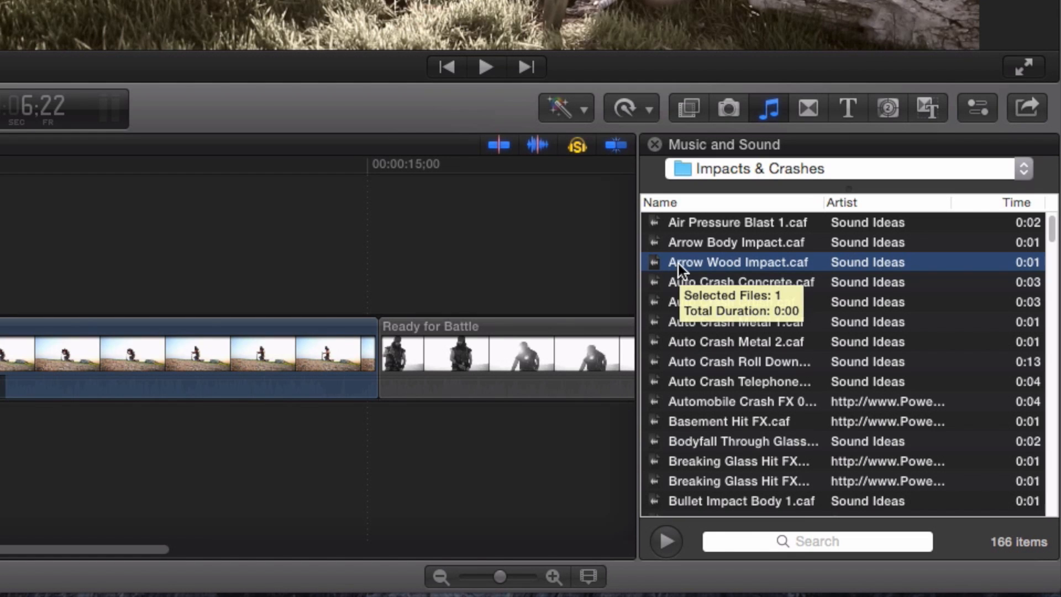
pyautogui.doubleClick(679, 263)
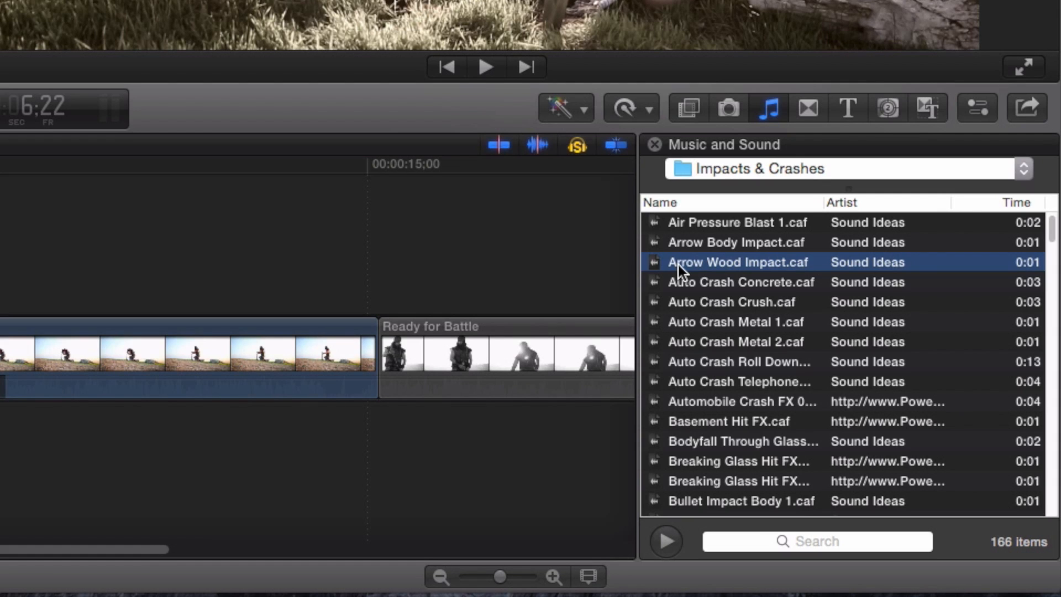
pyautogui.press('Down')
pyautogui.press('Down')
pyautogui.press('Down')
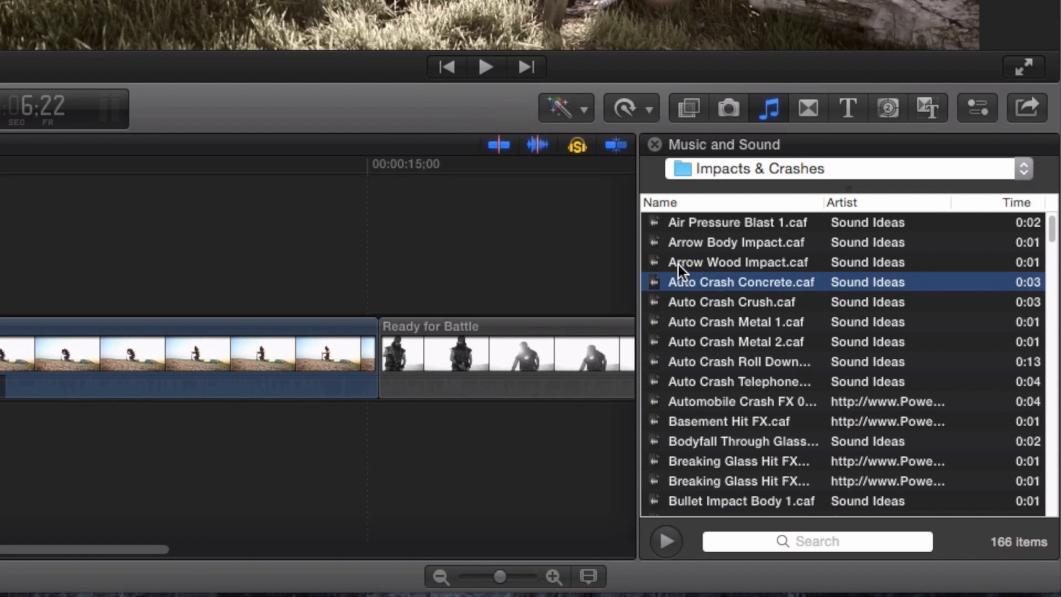
pyautogui.press('Down')
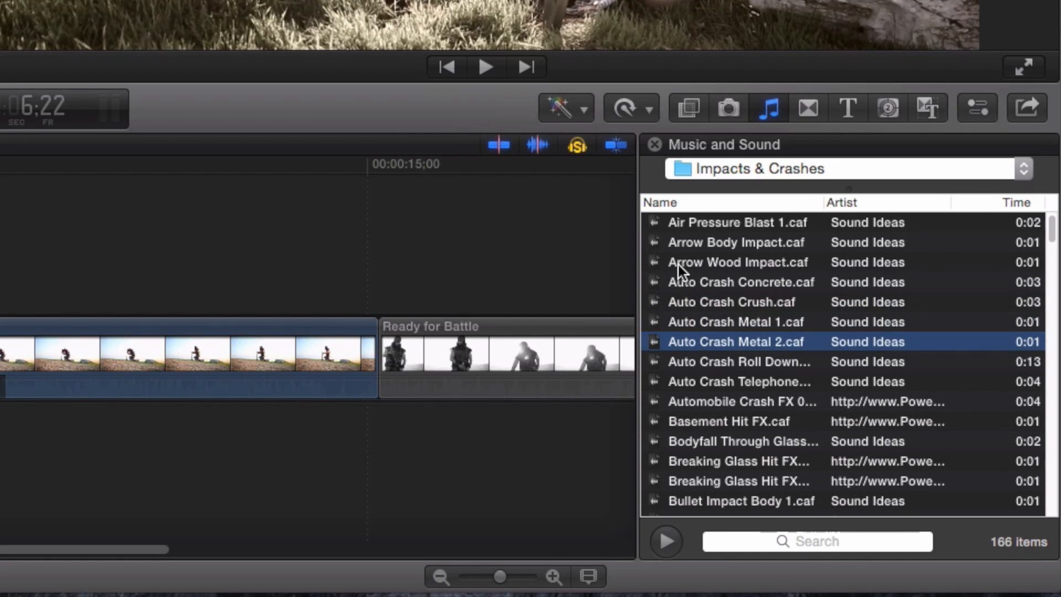
pyautogui.press('space')
# - Enlarge the sound folder list so the Final Cut Pro Sound Effects categories are shown
pyautogui.click(774, 171)
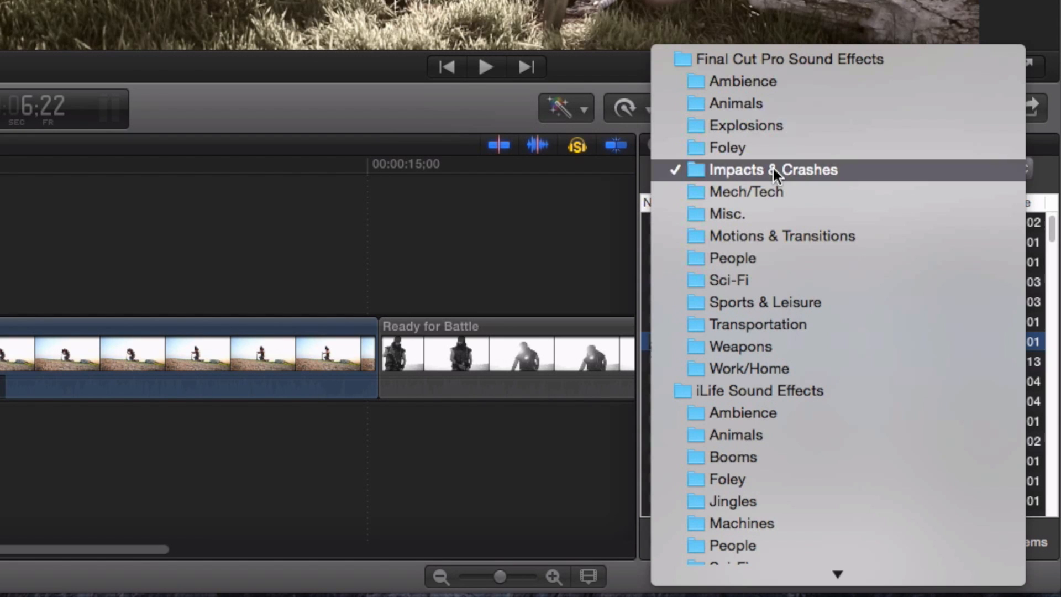
pyautogui.click(593, 204)
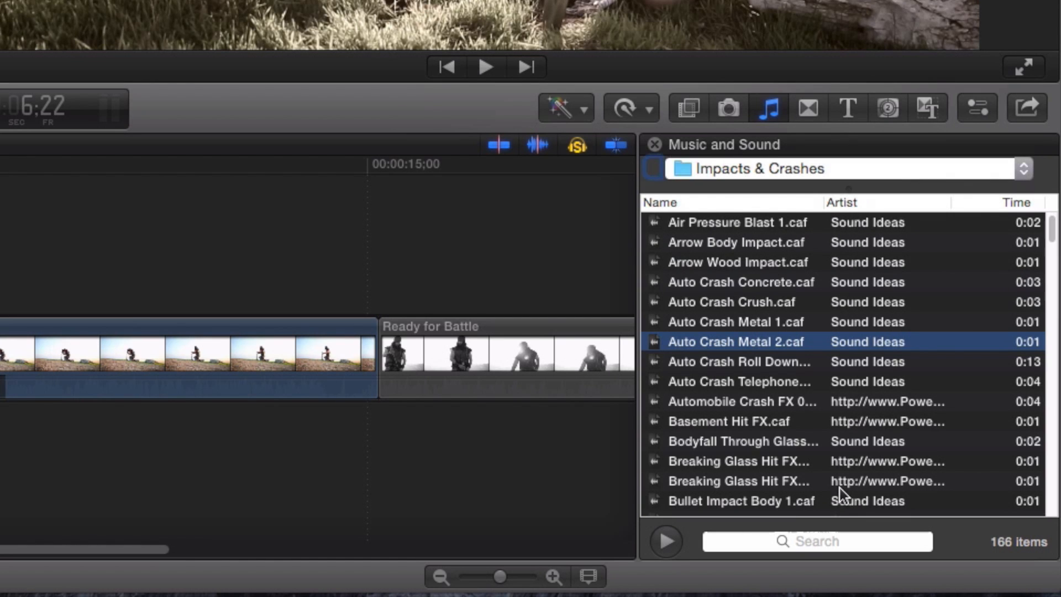
pyautogui.moveTo(834, 194); pyautogui.dragTo(865, 506)
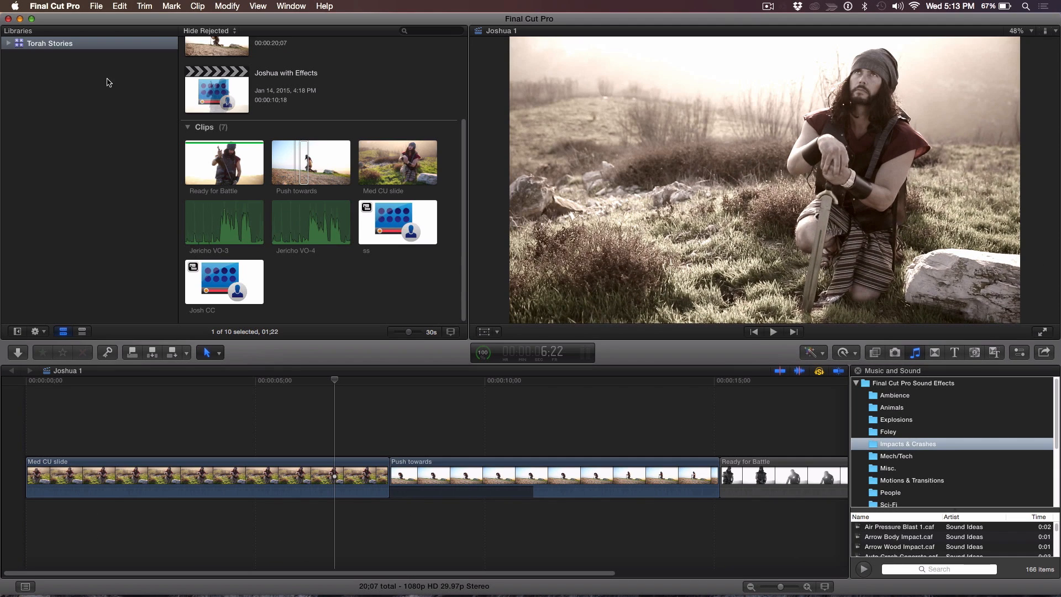
# - Create a new library named Sound FX Library
pyautogui.click(98, 82)
pyautogui.click(97, 6)
pyautogui.moveTo(215, 20)
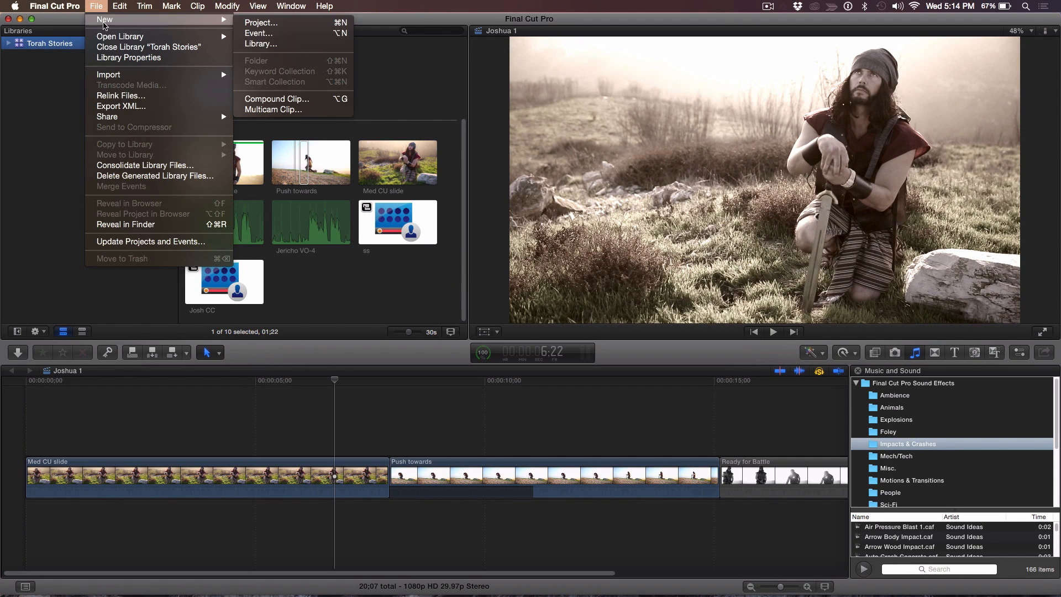
pyautogui.click(259, 44)
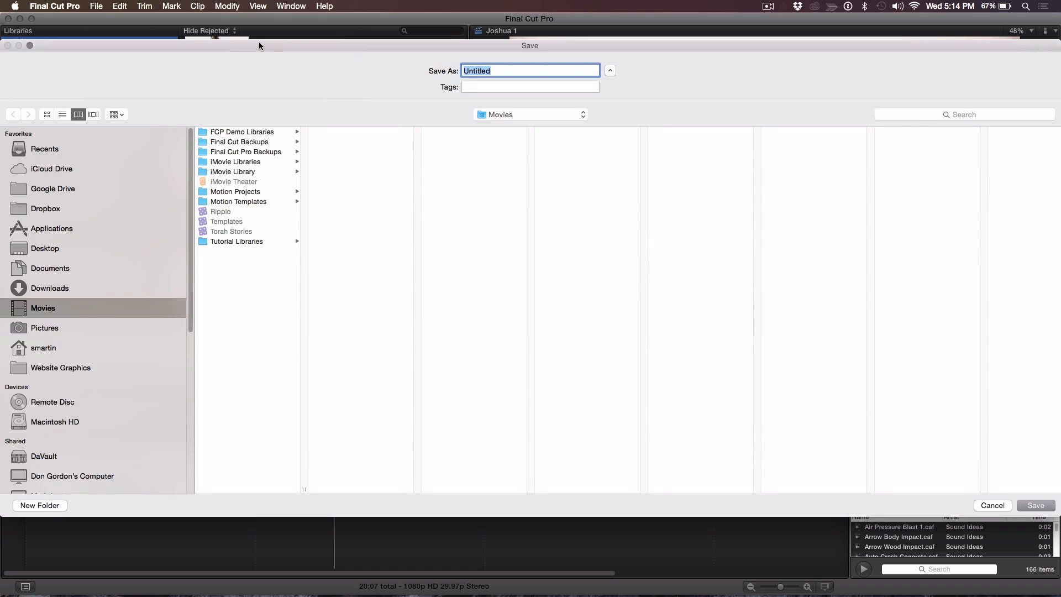
pyautogui.write('Sound FX Library')
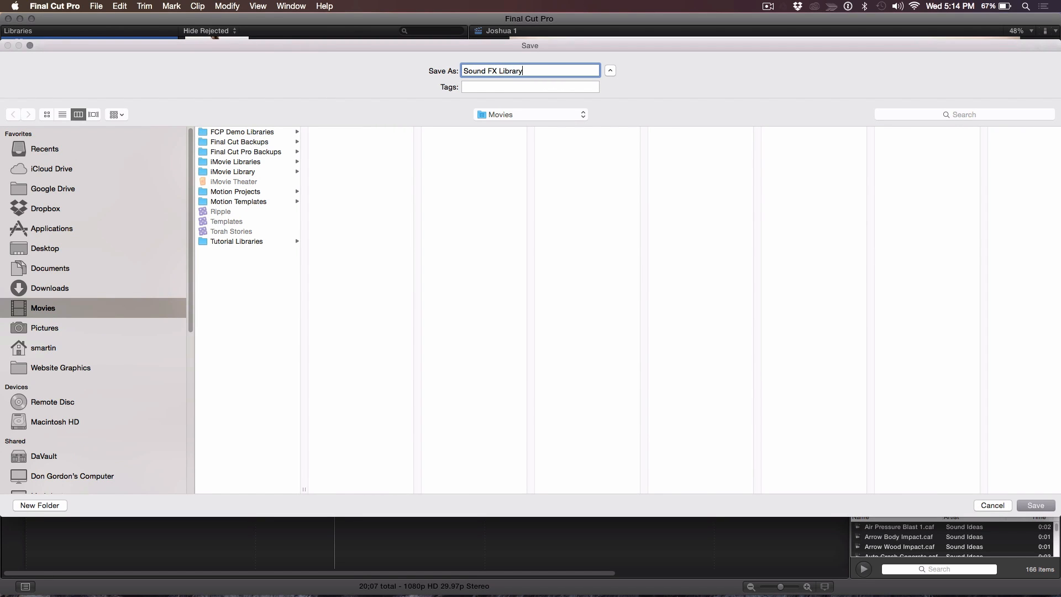
pyautogui.press('Return')
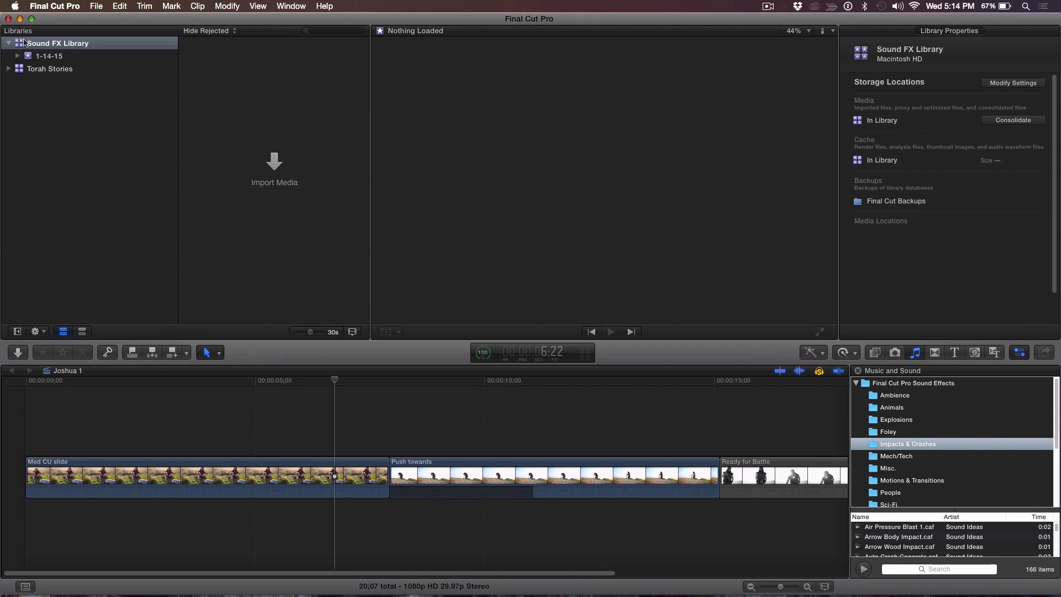
# - Import the whole Impacts & Crashes folder into the library's 1-14-15 event
pyautogui.click(39, 56)
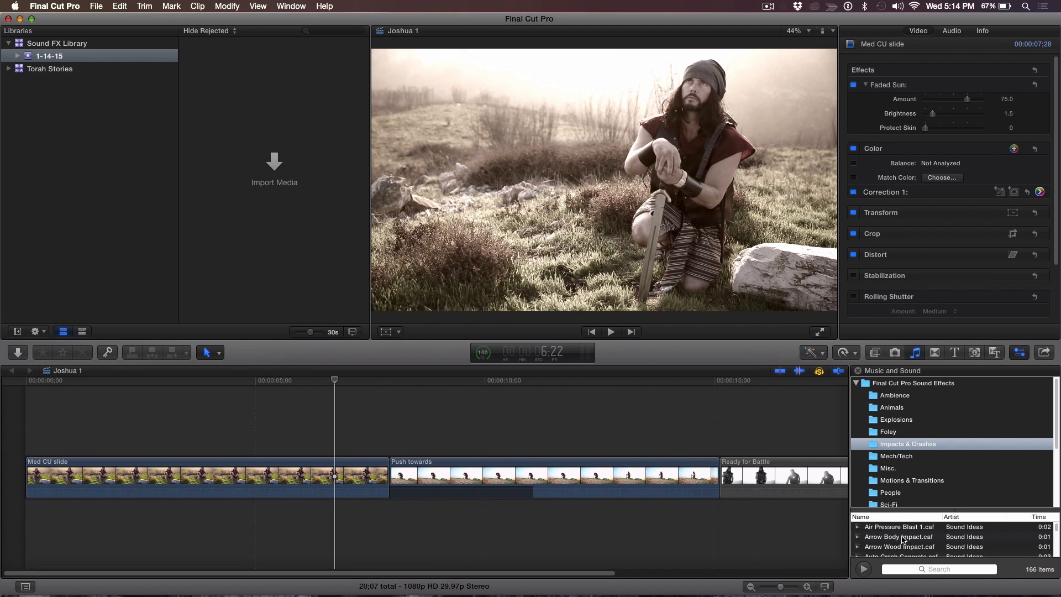
pyautogui.click(903, 540)
pyautogui.moveTo(860, 540); pyautogui.dragTo(904, 474)
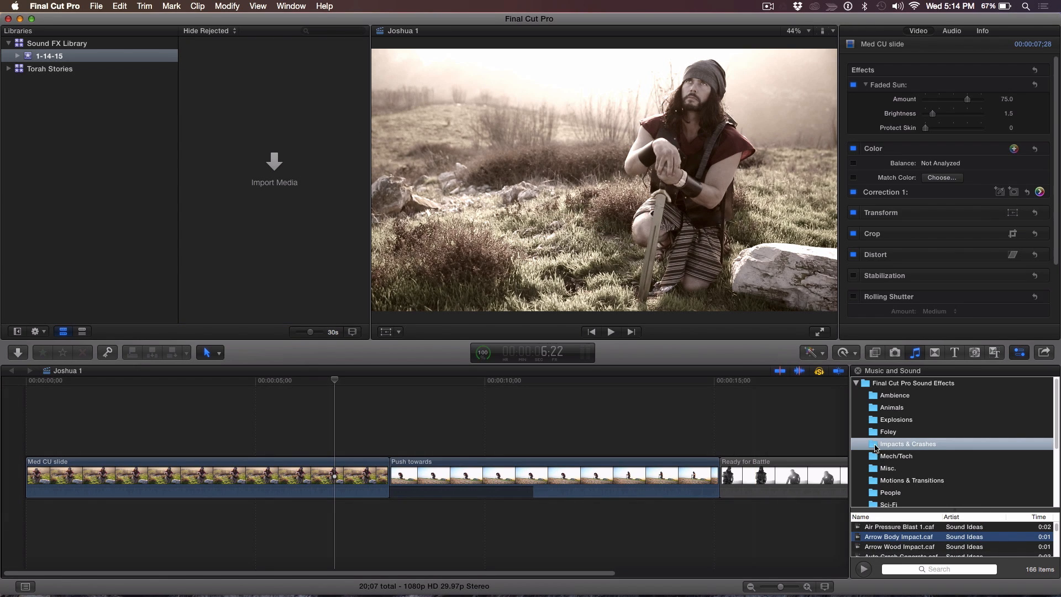
pyautogui.moveTo(875, 447); pyautogui.dragTo(213, 138)
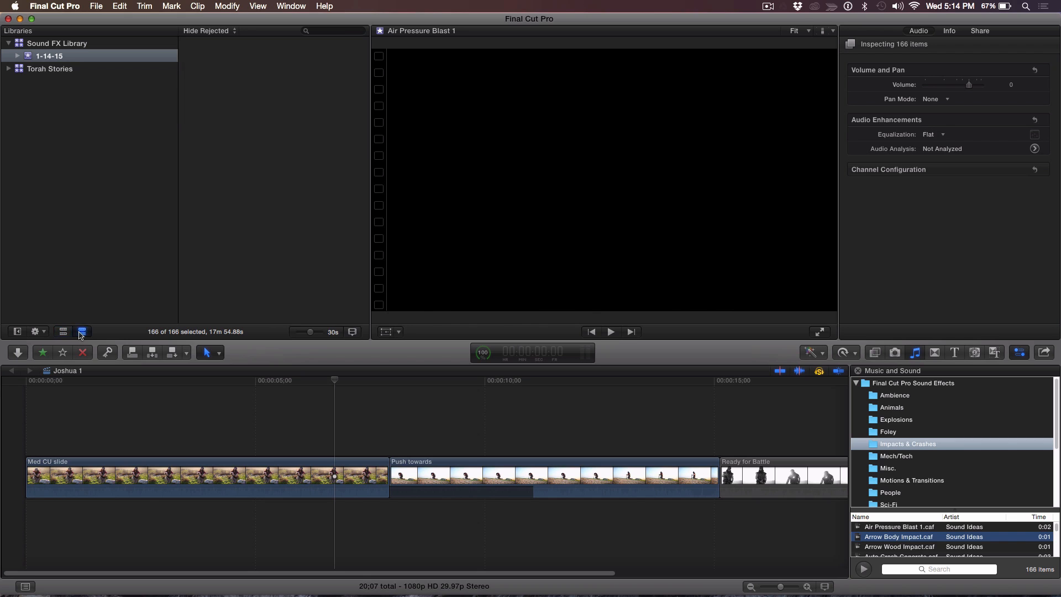
# - Show the event's clips in list view and widen the browser area
pyautogui.click(82, 332)
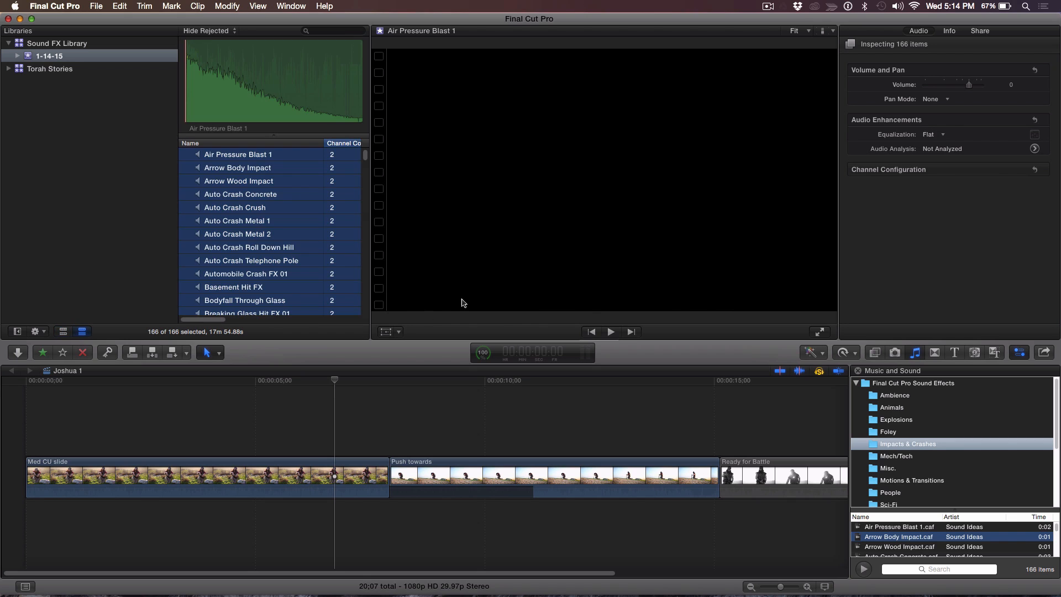
pyautogui.click(368, 288)
pyautogui.moveTo(371, 289); pyautogui.dragTo(493, 258)
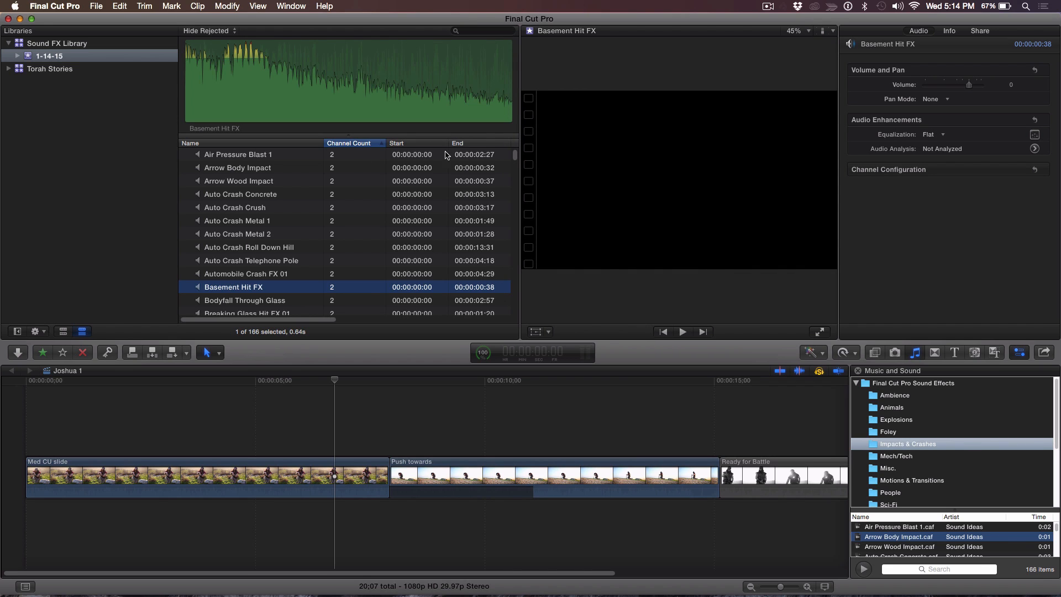
# - Review the available list columns and scroll through the clips' channel counts
pyautogui.rightClick(366, 144)
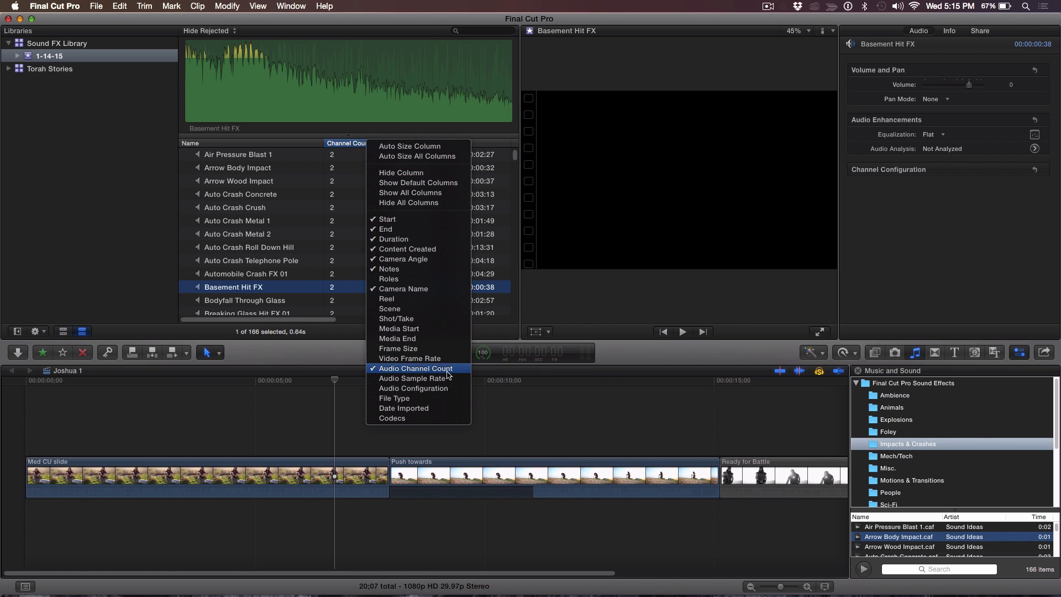
pyautogui.click(216, 334)
pyautogui.scroll(-5, 339, 205)
pyautogui.scroll(-10, 340, 208)
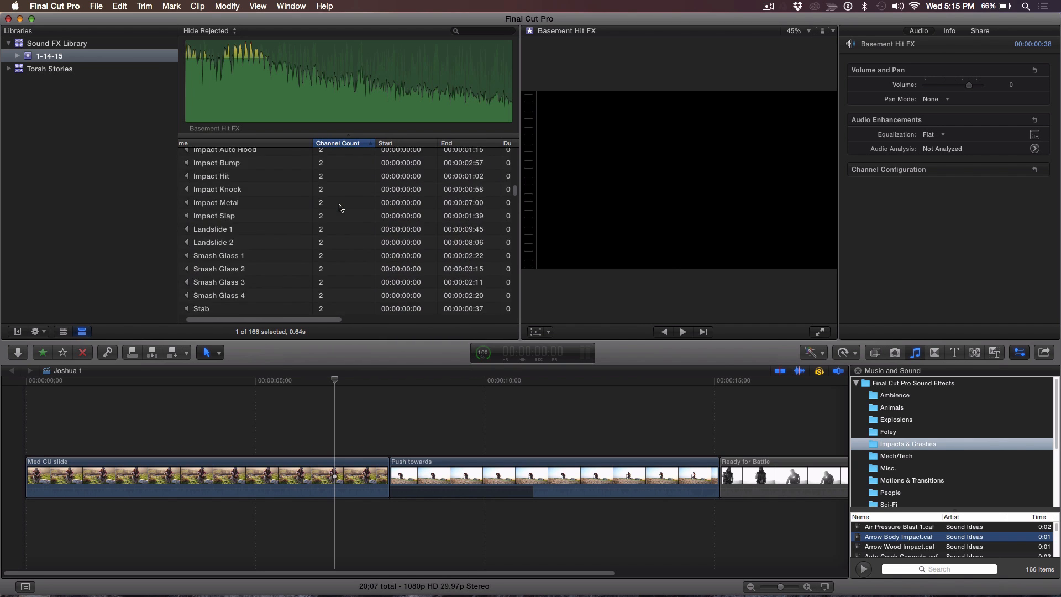
pyautogui.scroll(1, 339, 208)
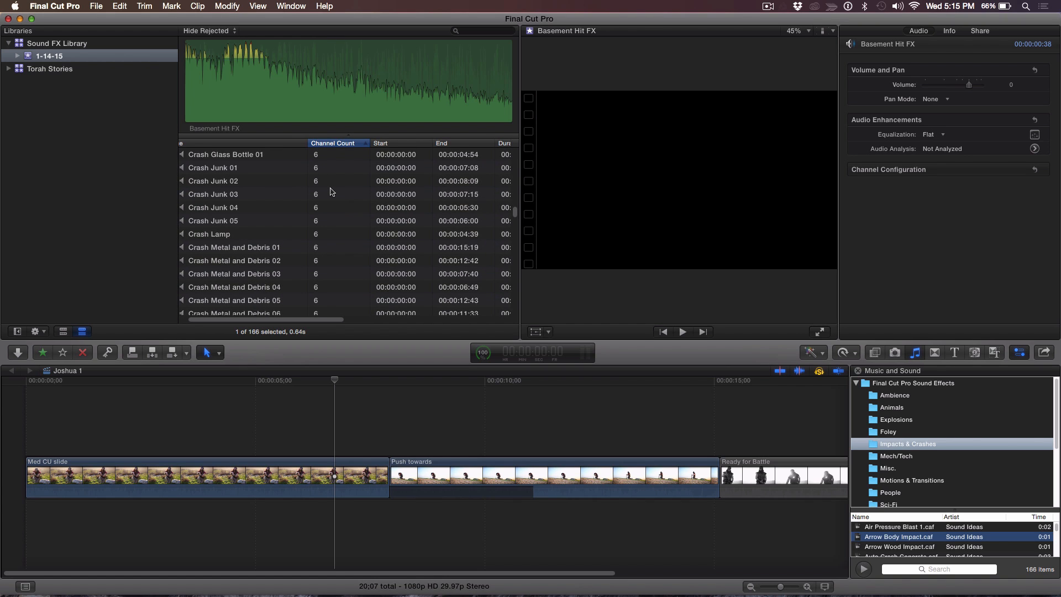
pyautogui.scroll(4, 332, 192)
# - Sort the clip list by name, then sort it by Channel Count
pyautogui.click(304, 145)
pyautogui.scroll(10, 343, 188)
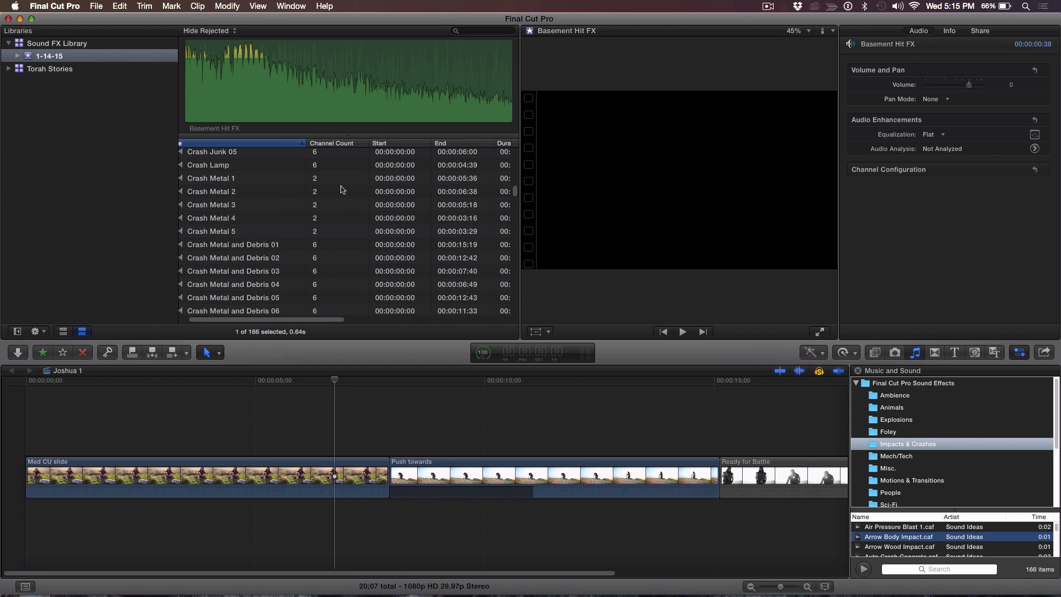
pyautogui.scroll(5, 341, 190)
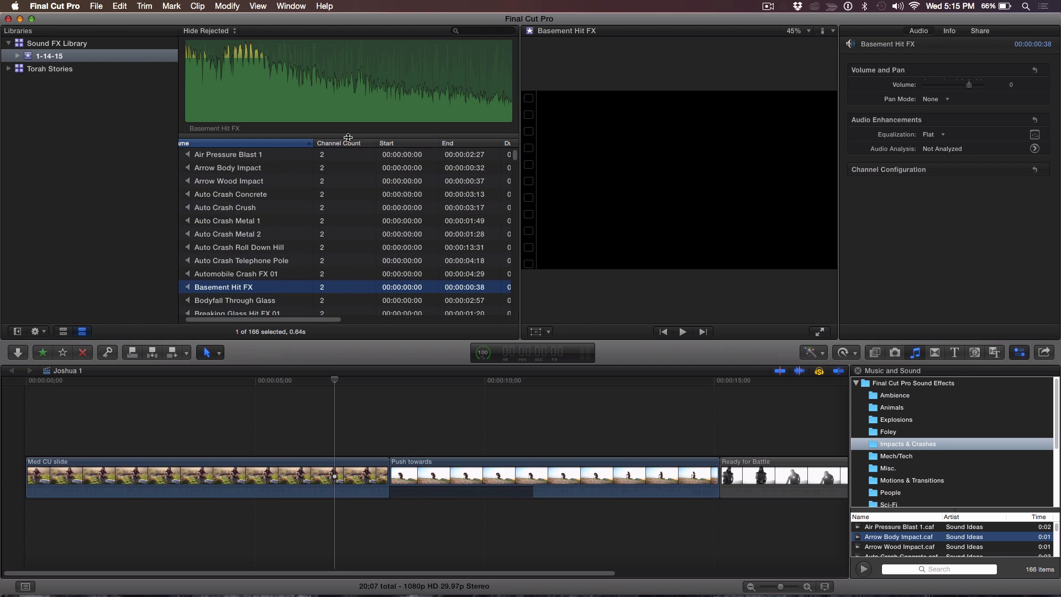
pyautogui.click(347, 145)
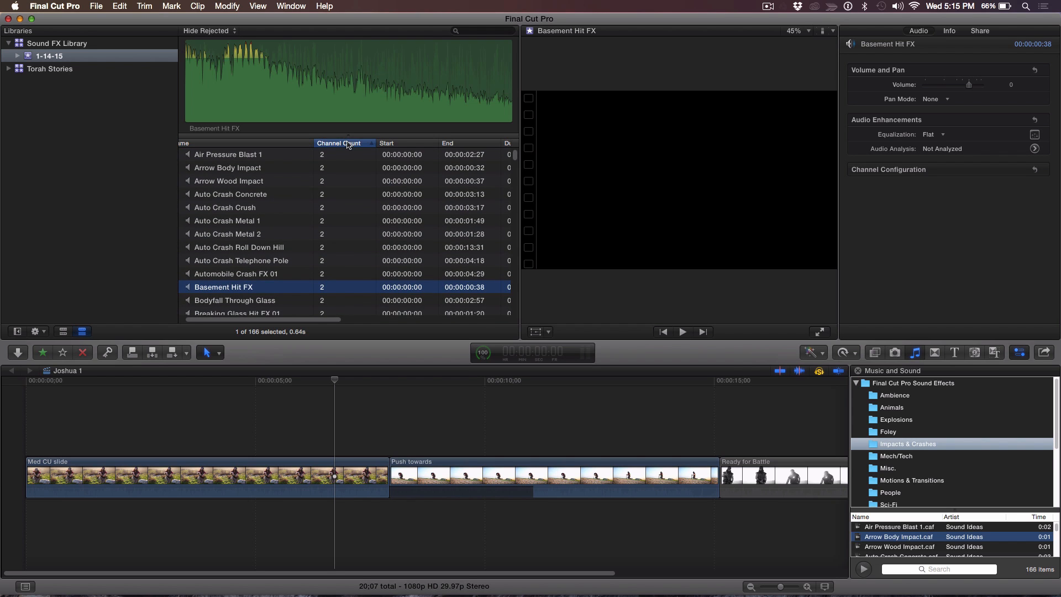
# - Scroll through the sorted clip list to compare the 2-channel and 6-channel sounds
pyautogui.scroll(-15, 347, 255)
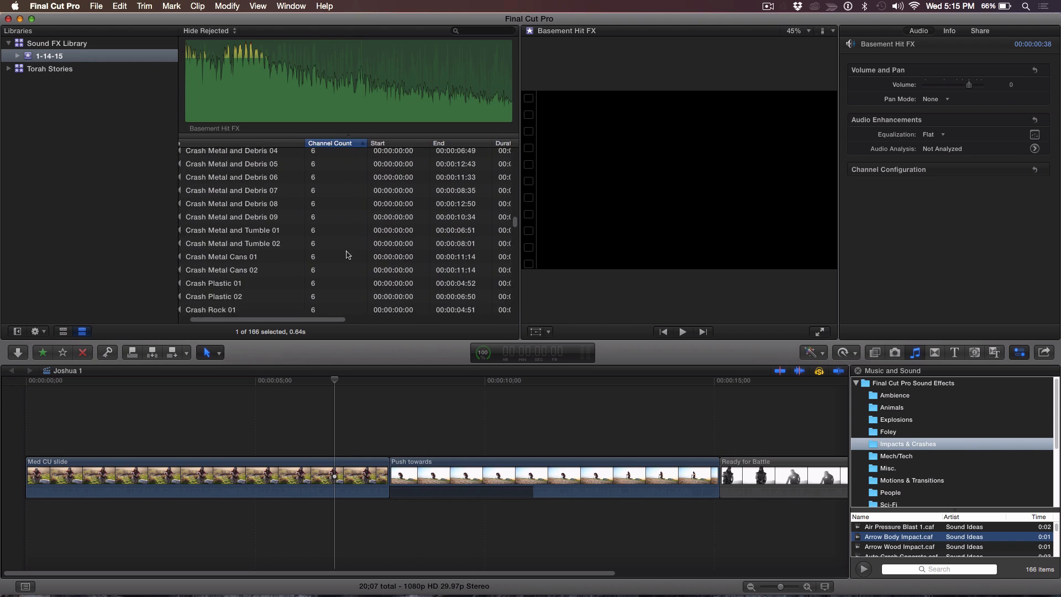
pyautogui.scroll(1, 348, 254)
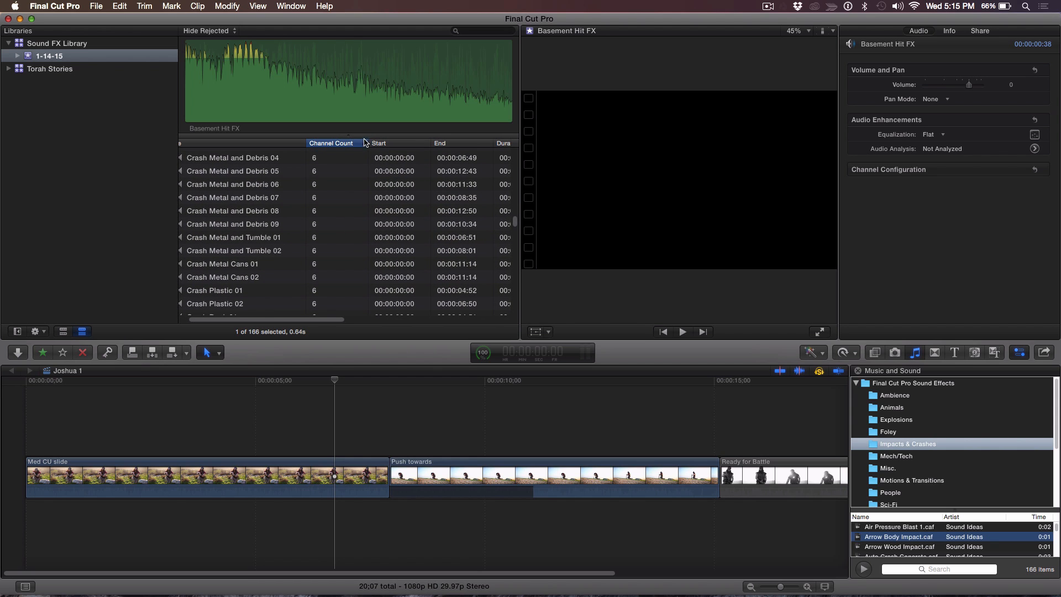
pyautogui.scroll(5, 323, 281)
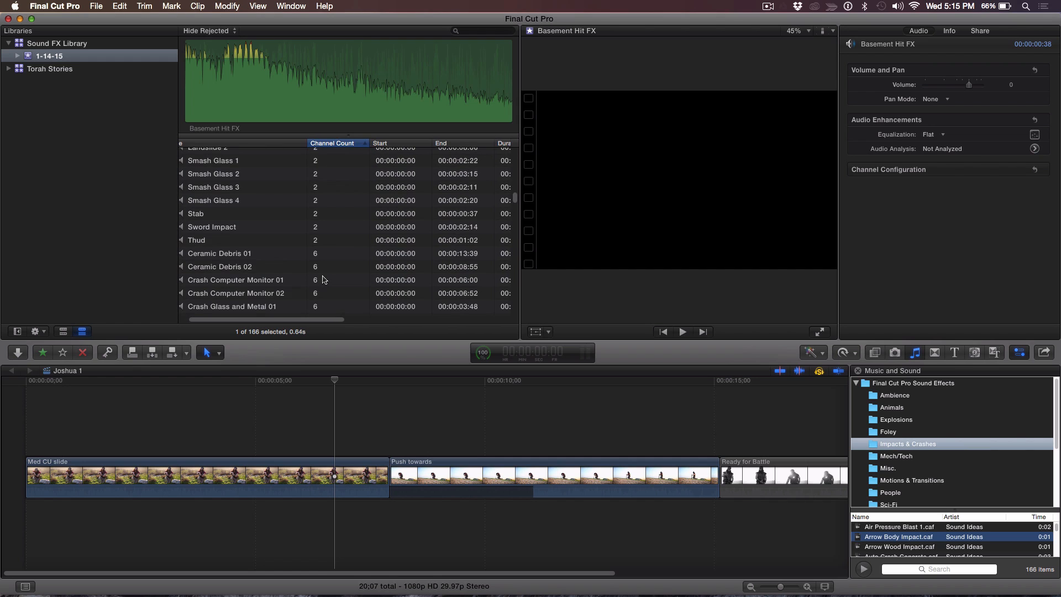
pyautogui.scroll(-2, 323, 279)
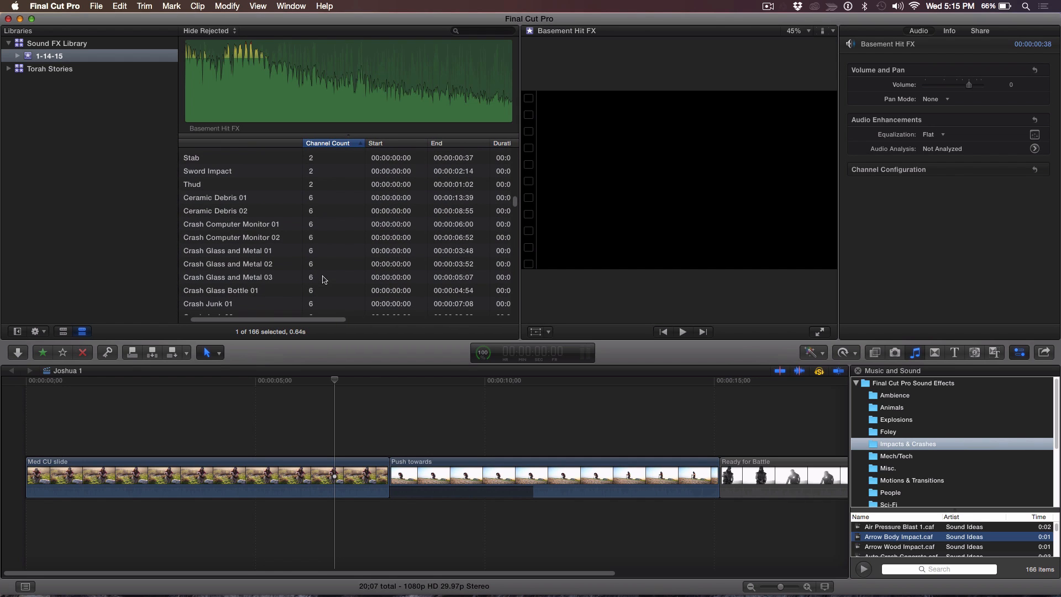
pyautogui.click(359, 148)
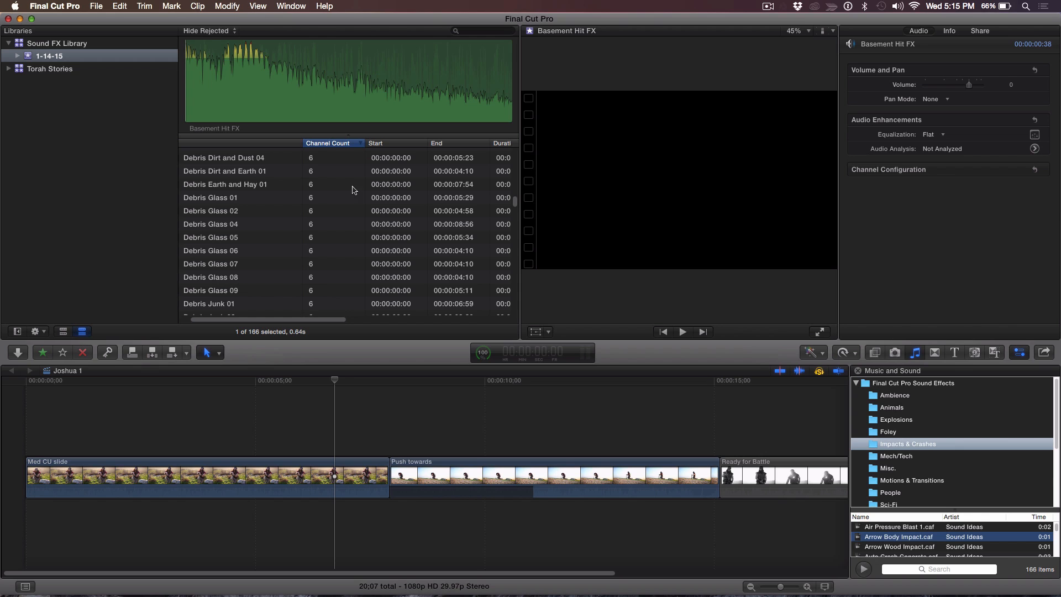
pyautogui.scroll(-1, 344, 205)
pyautogui.hscroll(-1, 345, 205)
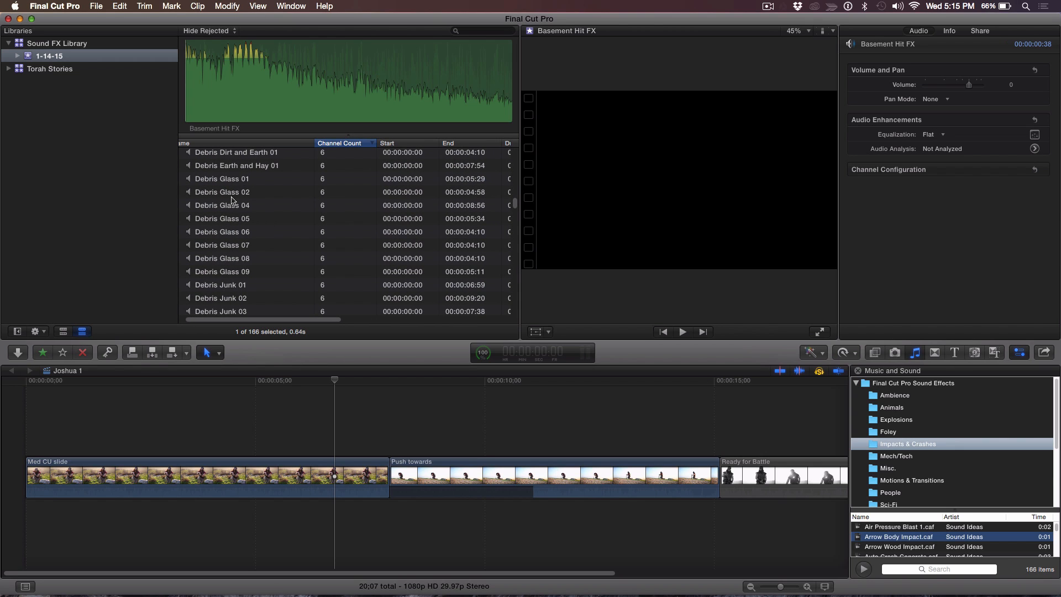
pyautogui.scroll(1, 232, 200)
pyautogui.hscroll(-1, 232, 200)
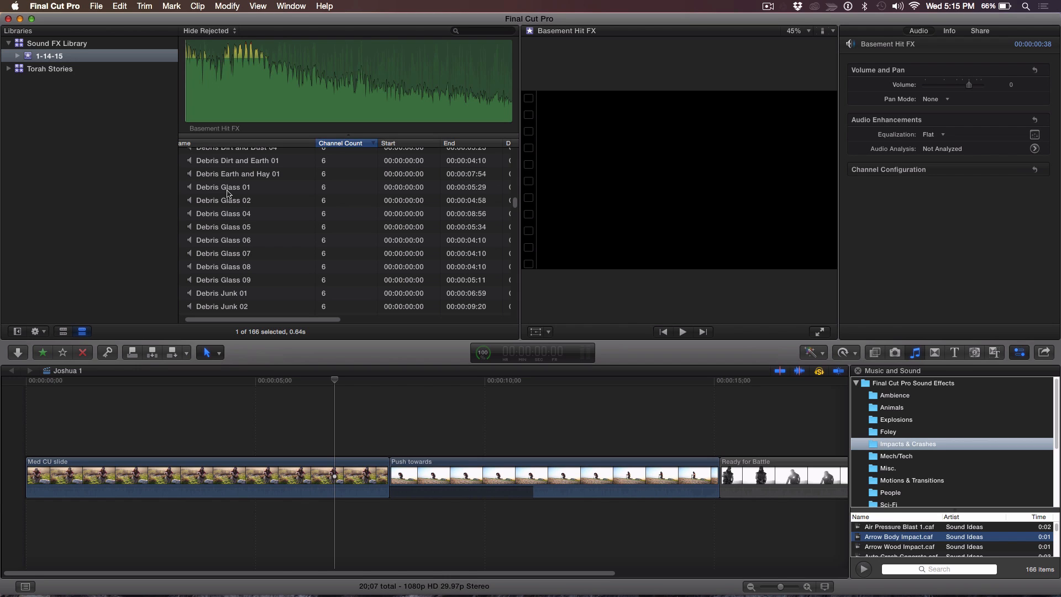
# - Preview Debris Glass 01 and step through the following Debris Glass sounds
pyautogui.click(231, 191)
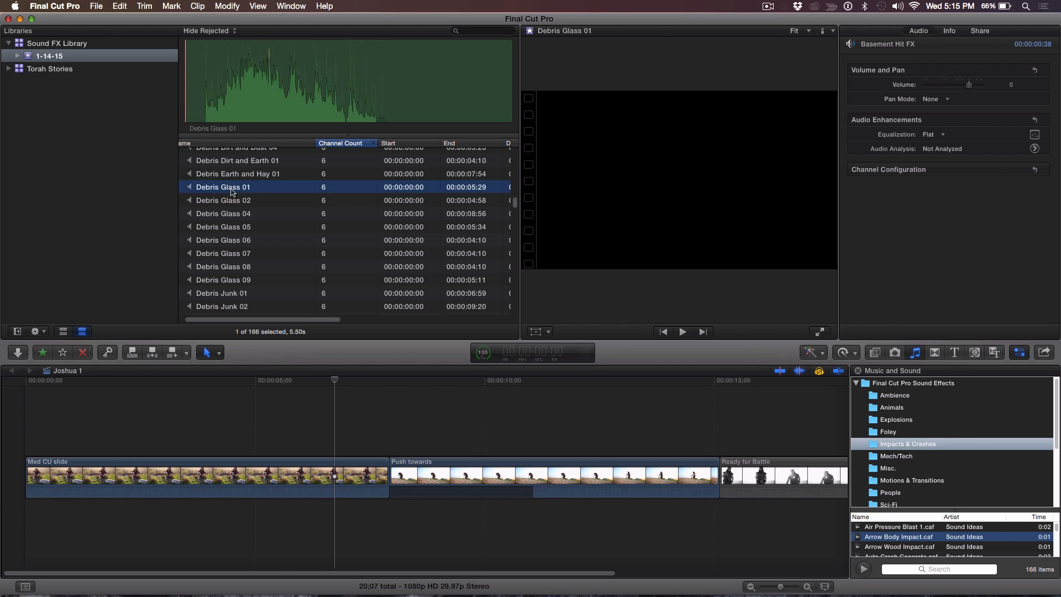
pyautogui.press('space')
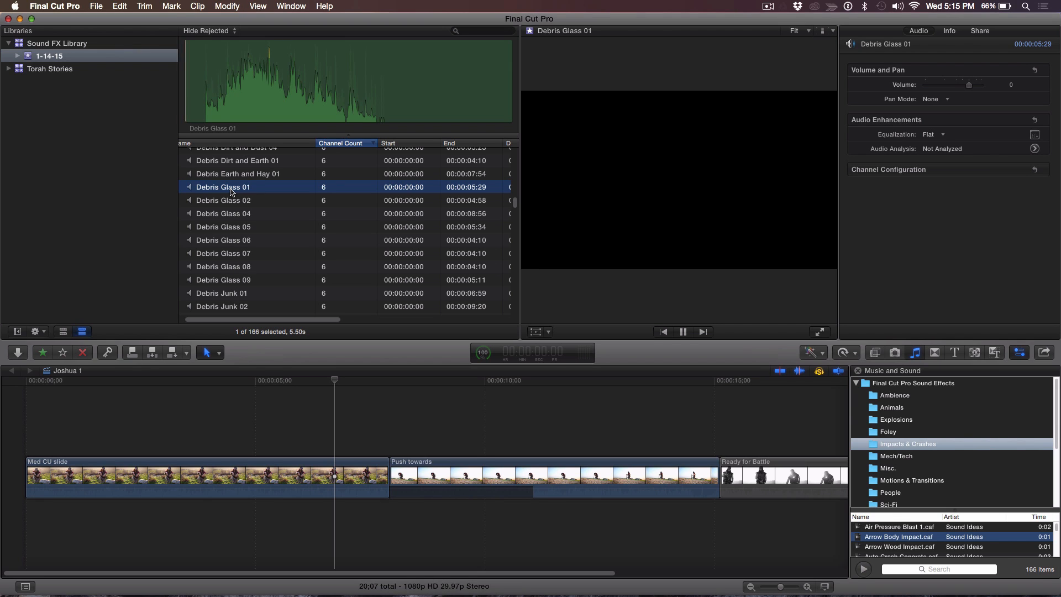
pyautogui.press('Down')
pyautogui.press('Down')
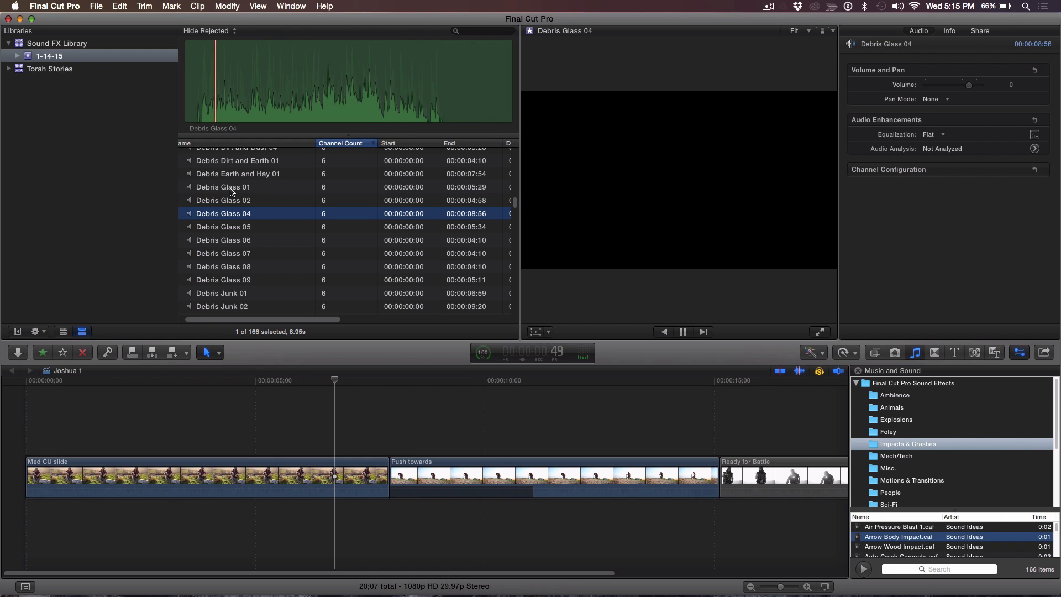
pyautogui.press('Down')
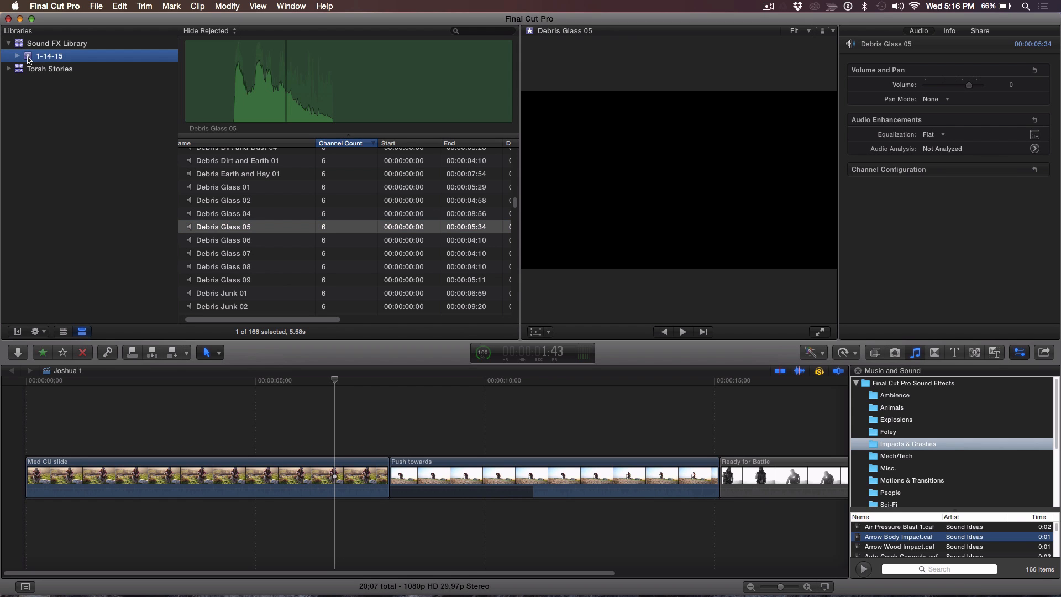
# - Create a new Smart Collection in the 1-14-15 event named 6 Channel Crashes
pyautogui.rightClick(28, 59)
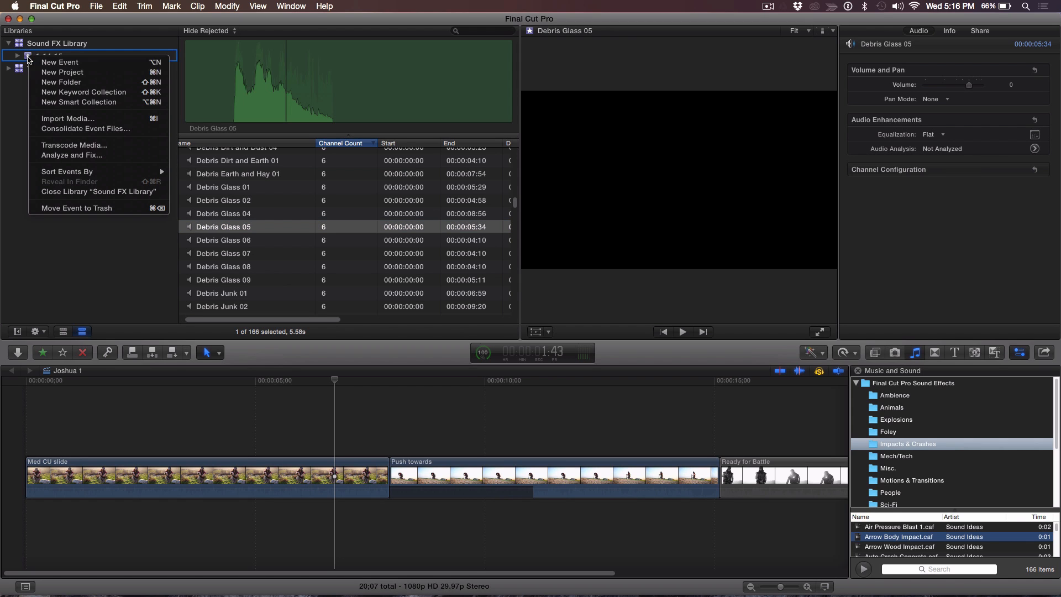
pyautogui.click(58, 102)
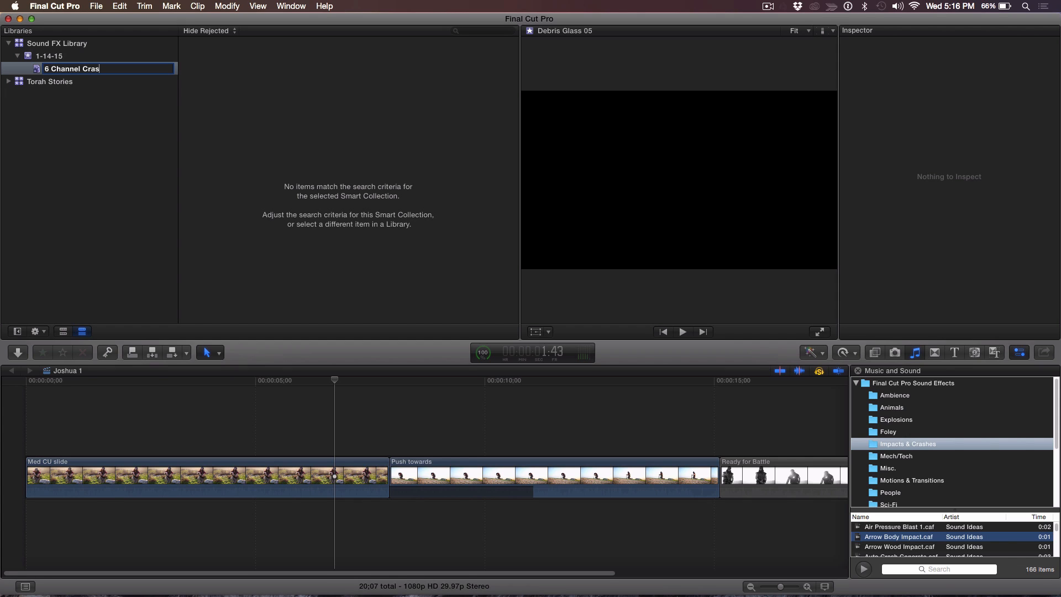
pyautogui.write('6 Channel Crashes')
pyautogui.press('Return')
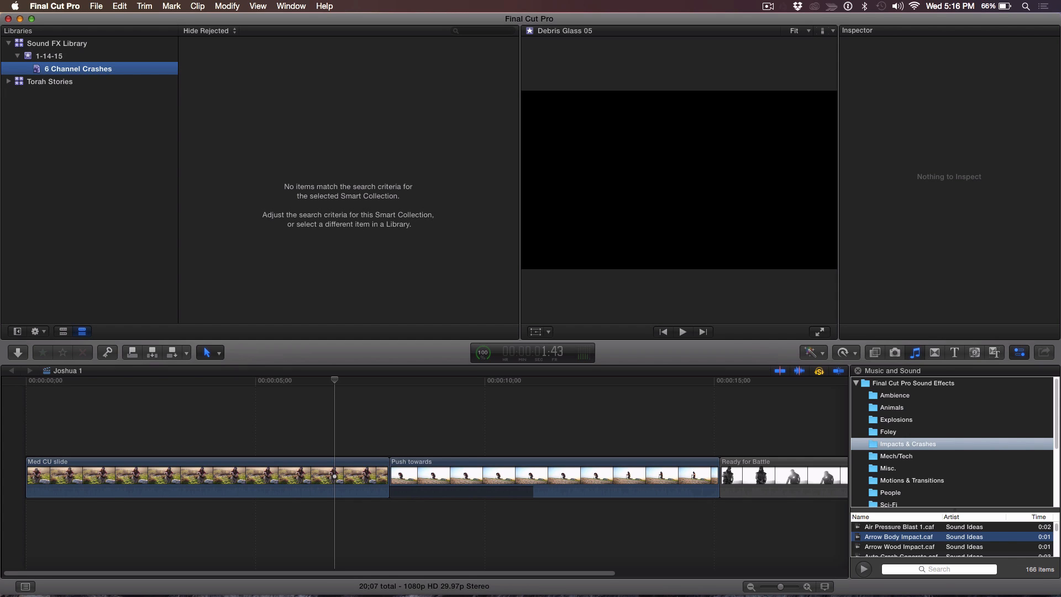
# - Open the smart collection's filter and add a Media Type rule set to Audio Only
pyautogui.doubleClick(38, 71)
pyautogui.moveTo(189, 351); pyautogui.dragTo(248, 121)
pyautogui.click(380, 130)
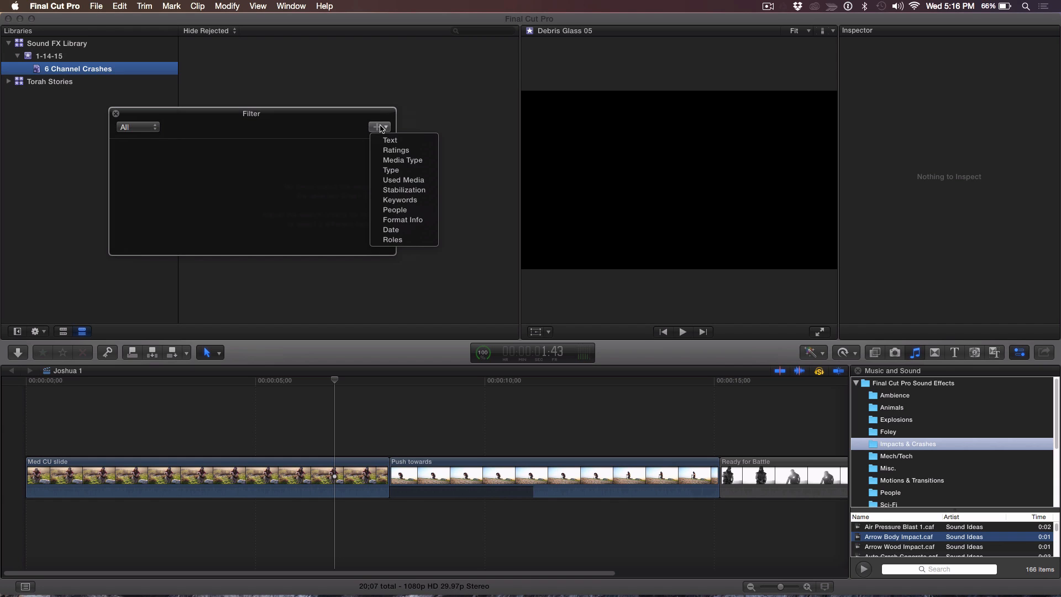
pyautogui.click(397, 160)
pyautogui.click(304, 152)
pyautogui.click(300, 172)
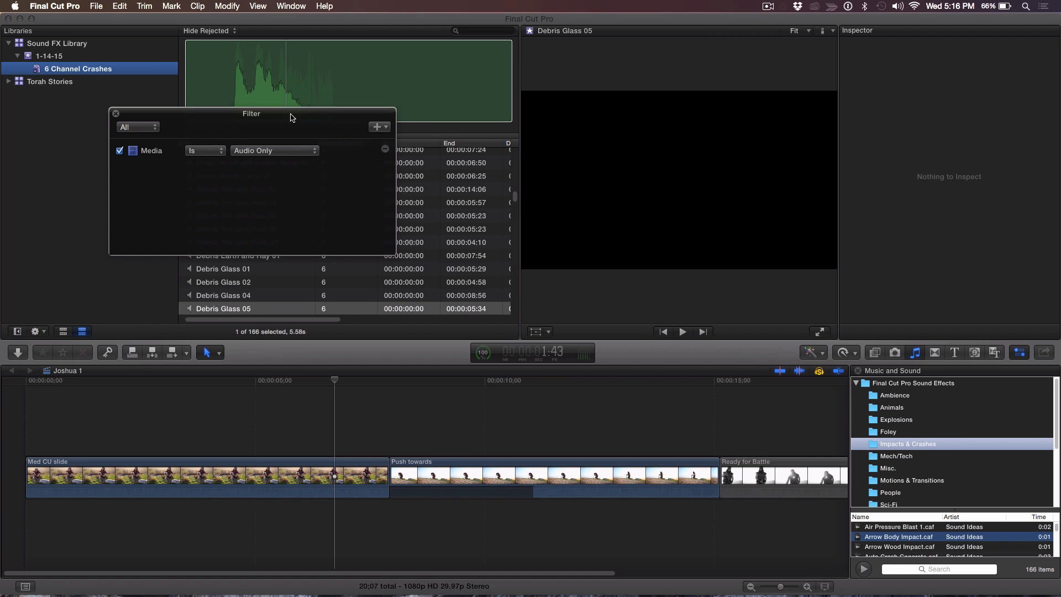
# - Add a Format Info rule for Audio Output Channels that includes 6
pyautogui.moveTo(290, 115); pyautogui.dragTo(371, 182)
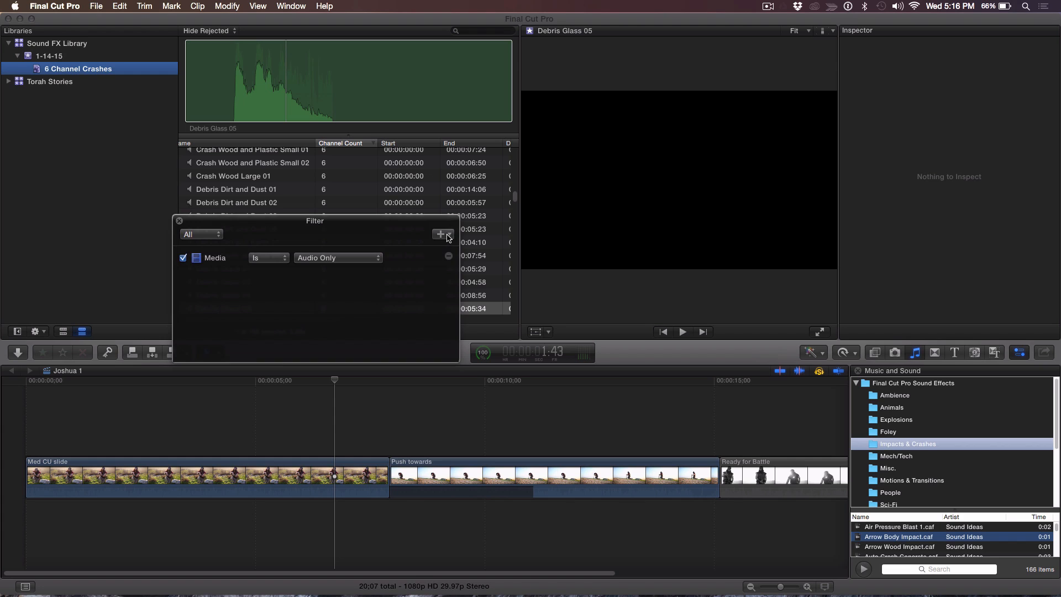
pyautogui.click(448, 236)
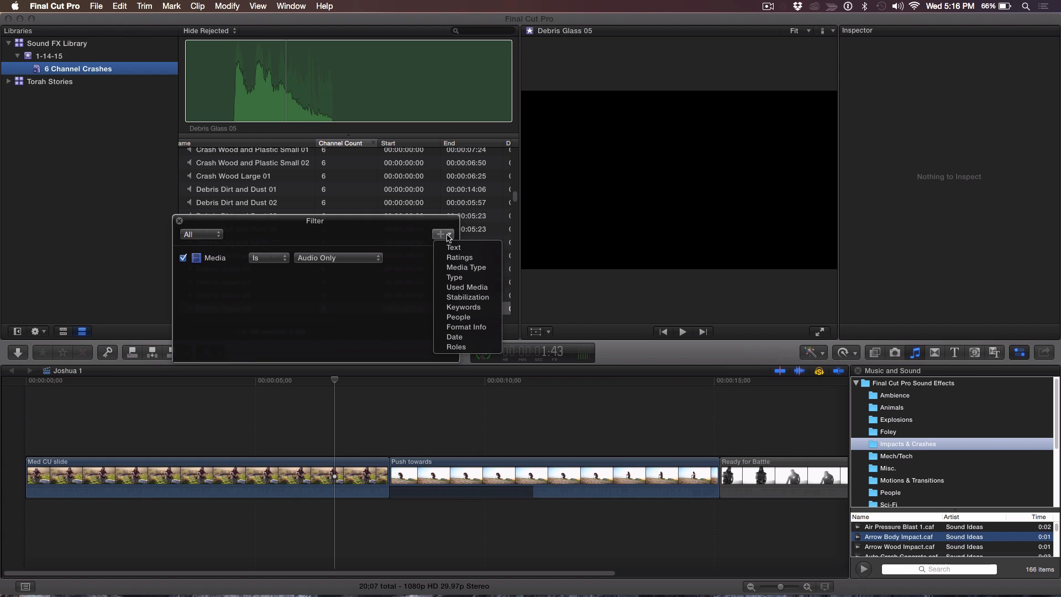
pyautogui.click(459, 327)
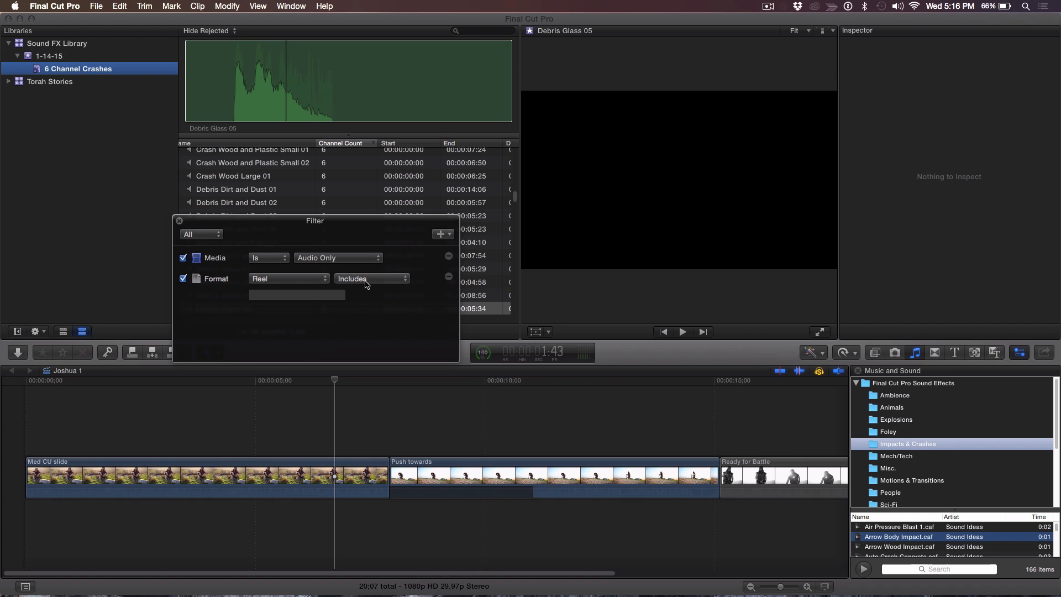
pyautogui.click(308, 279)
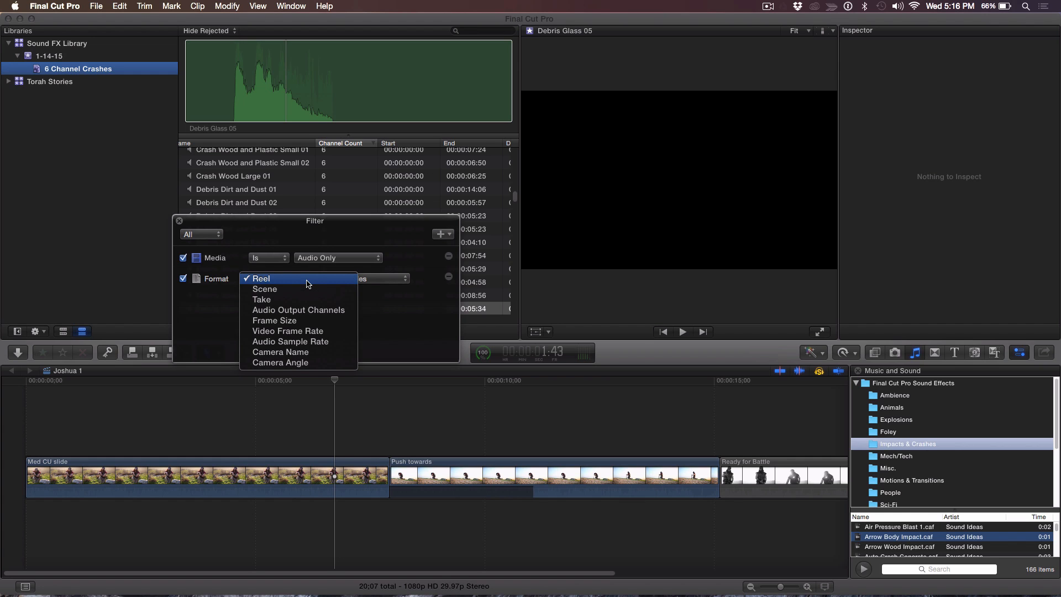
pyautogui.click(310, 310)
pyautogui.click(281, 298)
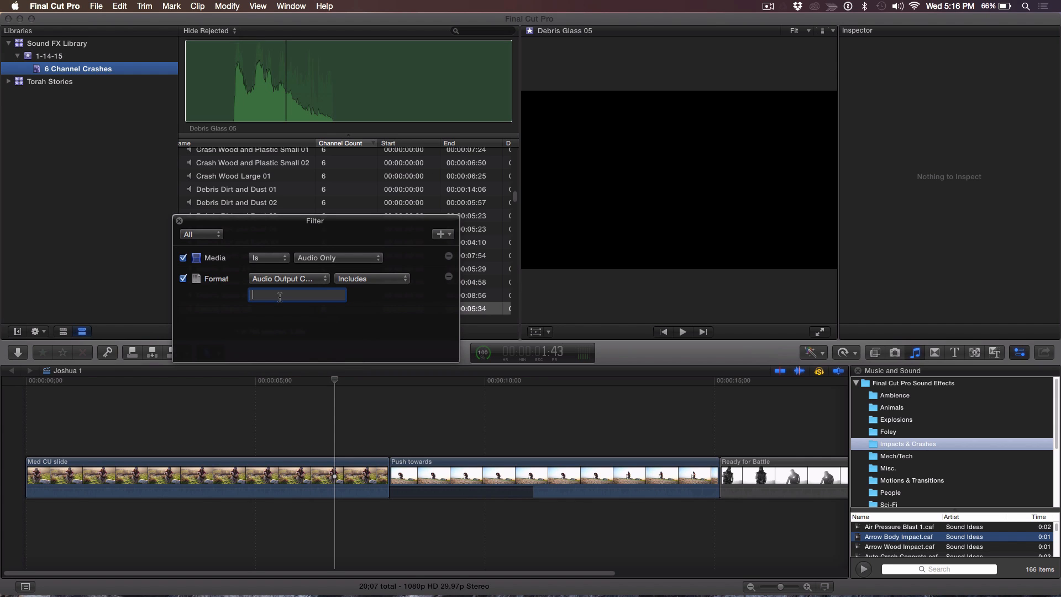
pyautogui.press('Return')
pyautogui.moveTo(317, 213); pyautogui.dragTo(370, 319)
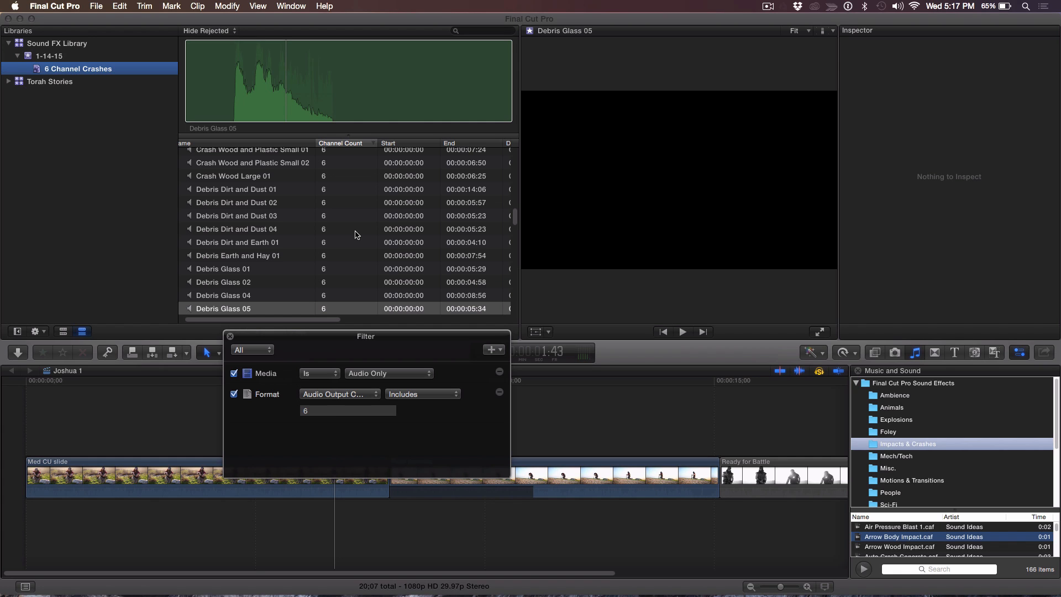
# - Add a Text rule to the filter that includes Crash
pyautogui.moveTo(442, 347); pyautogui.dragTo(375, 231)
pyautogui.click(428, 237)
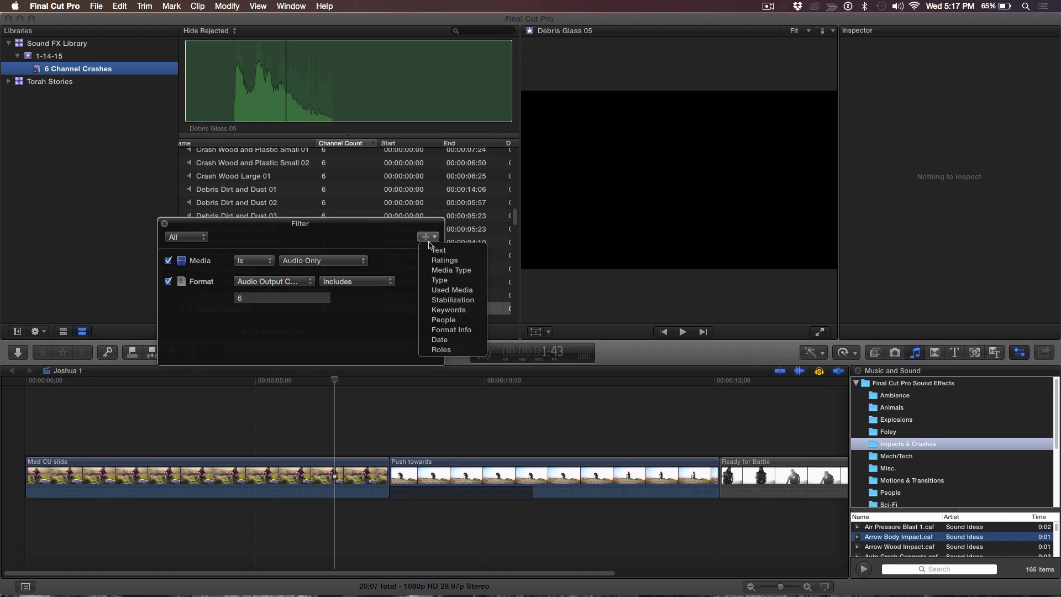
pyautogui.click(437, 250)
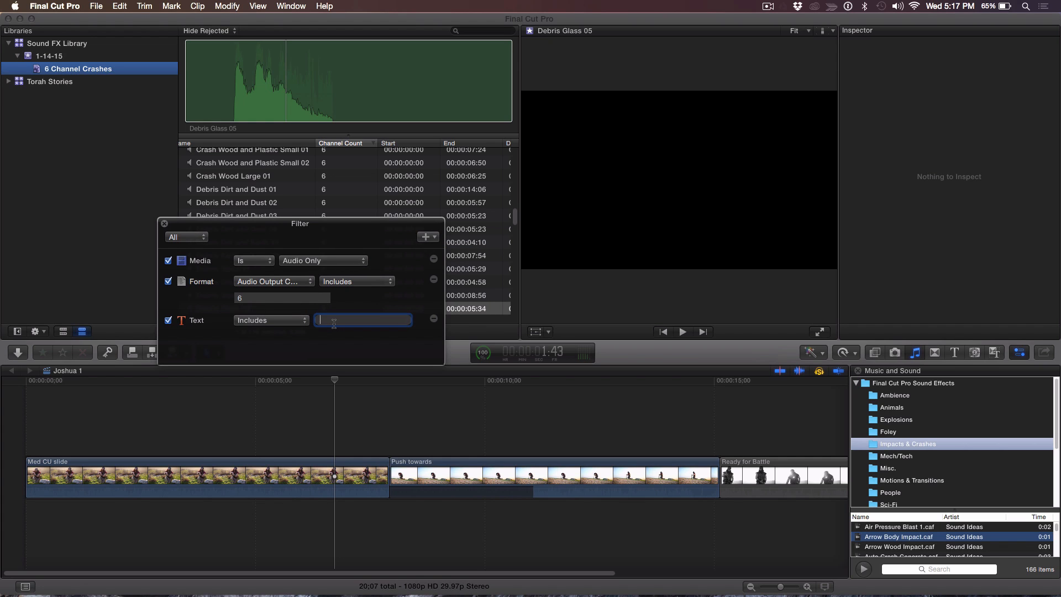
pyautogui.write('Crash')
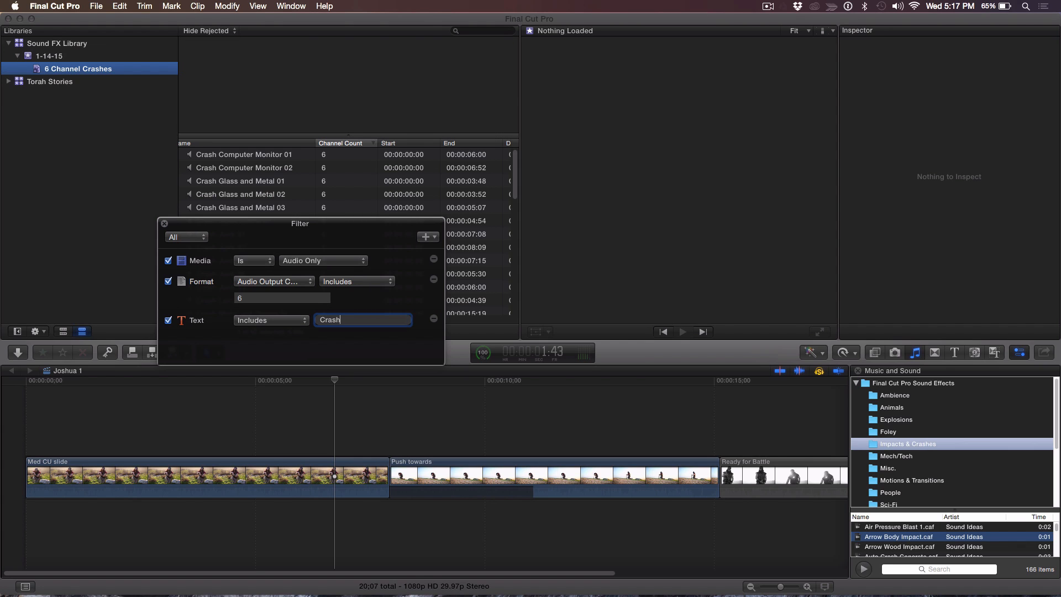
# - Scroll through the filtered crash sounds in the smart collection and select Crash Junk 05
pyautogui.moveTo(288, 230); pyautogui.dragTo(281, 337)
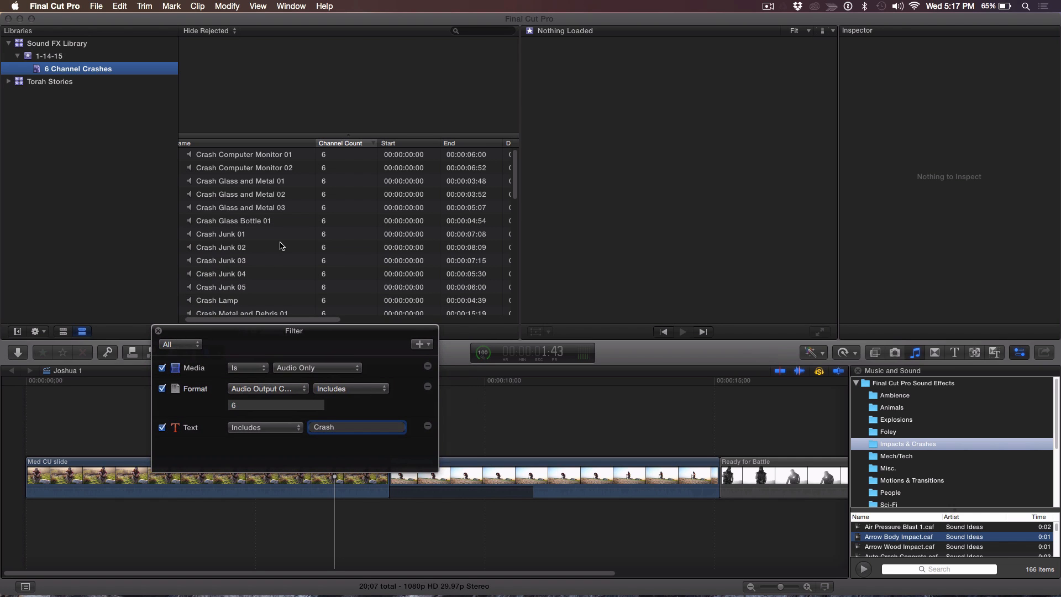
pyautogui.scroll(-5, 281, 246)
pyautogui.click(239, 237)
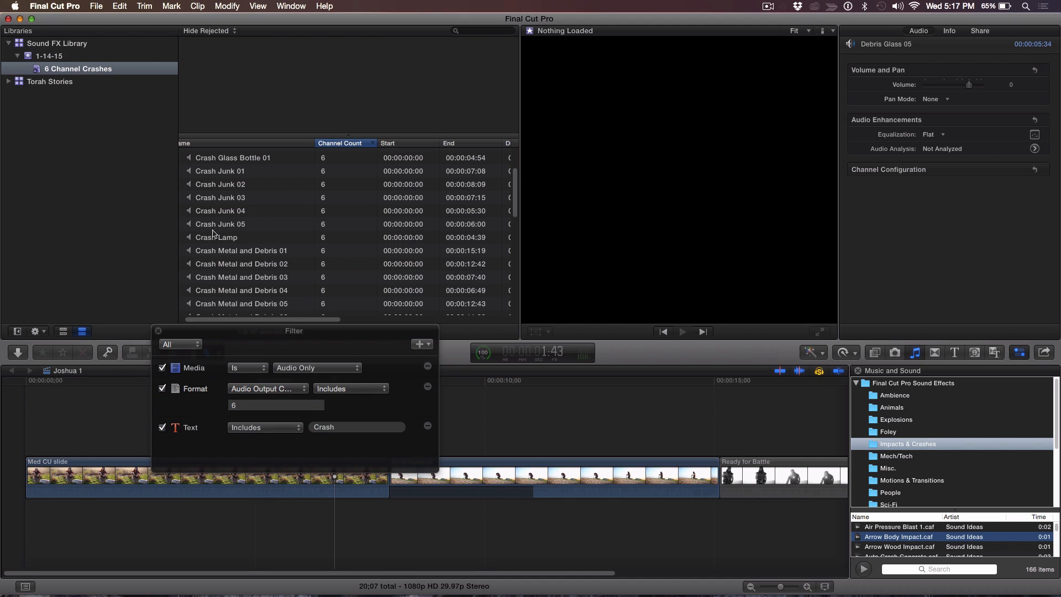
pyautogui.click(214, 229)
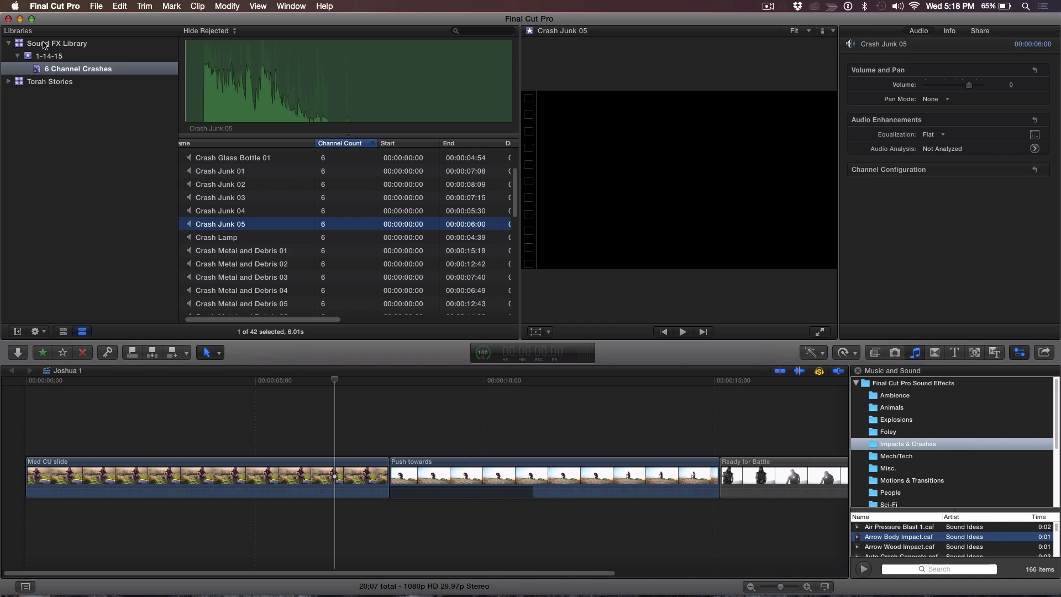
# - Consolidate the Sound FX Library's original media into the library, leaving optimized and proxy media unchecked
pyautogui.click(46, 43)
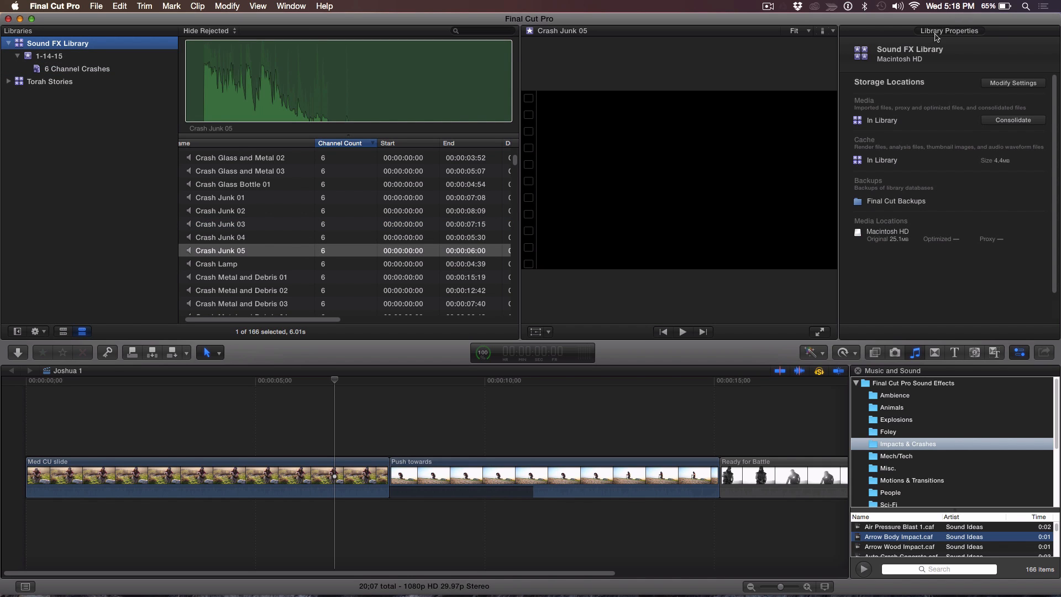
pyautogui.click(1015, 121)
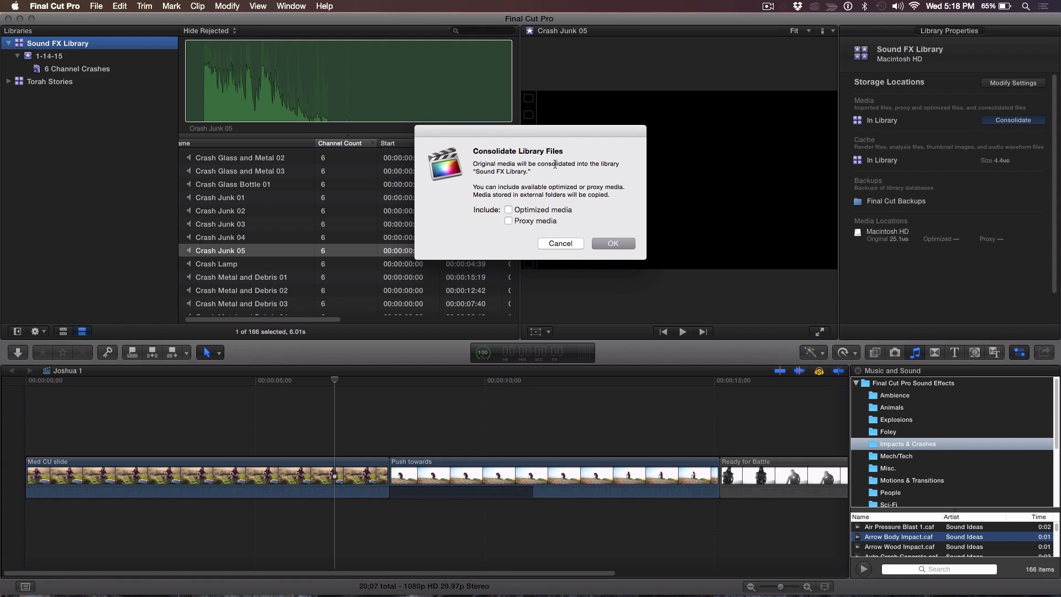
pyautogui.click(607, 244)
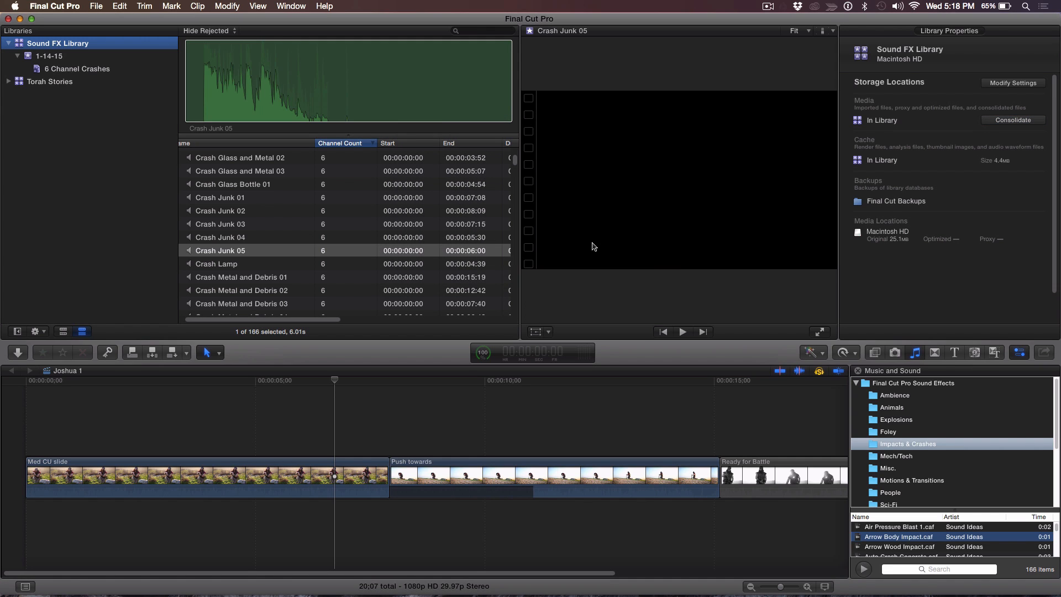